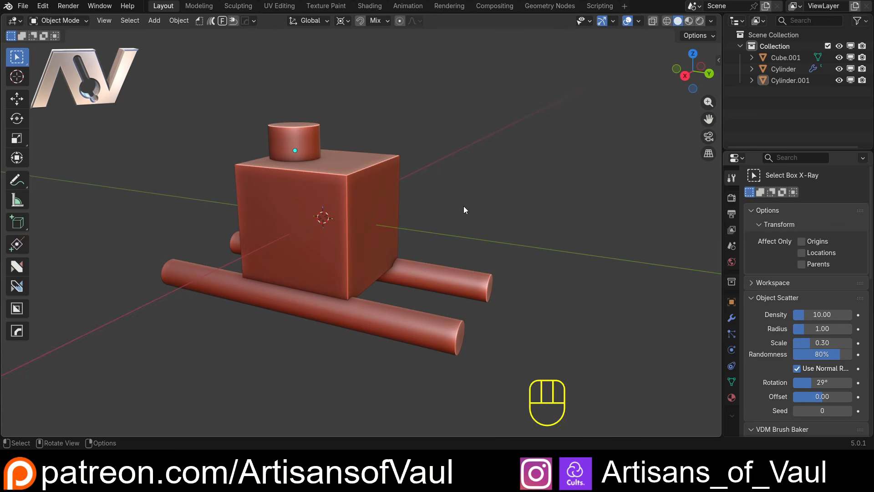
- Add a cube at the world origin, scale it to about 0.596 and move it about 1.08 along Y
mouse_move(464, 198)
middle_mouse_down()
mouse_move(433, 210)
mouse_move(474, 195)
mouse_move(442, 209)
mouse_move(398, 191)
mouse_move(406, 197)
mouse_move(375, 202)
mouse_move(477, 202)
middle_mouse_up()
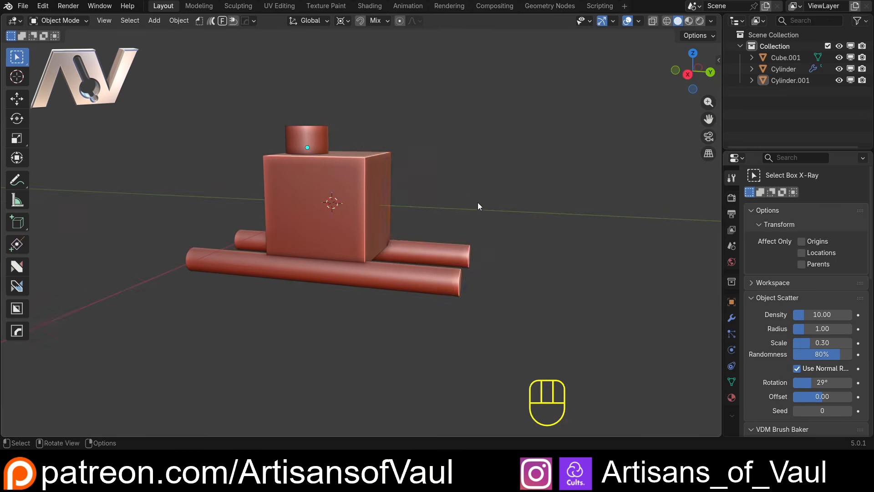
key("shift+a")
mouse_move(467, 179)
left_click(513, 190)
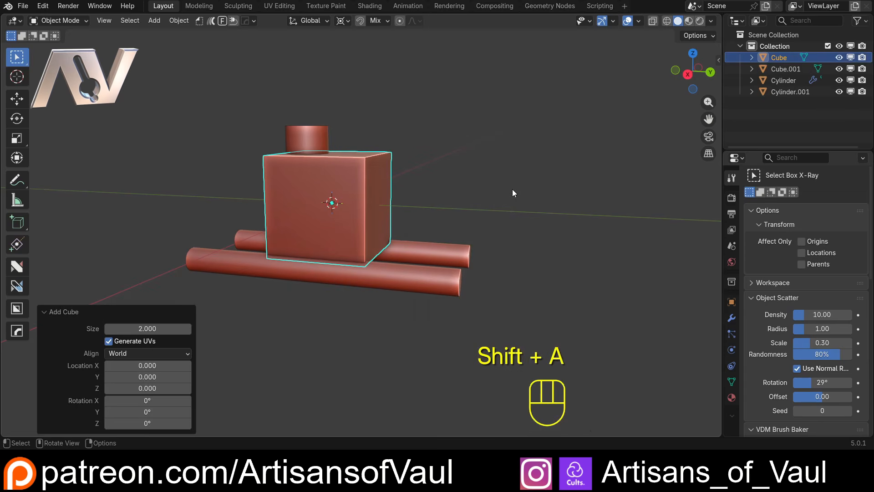
key("s")
left_click(447, 206)
key("g")
key("y")
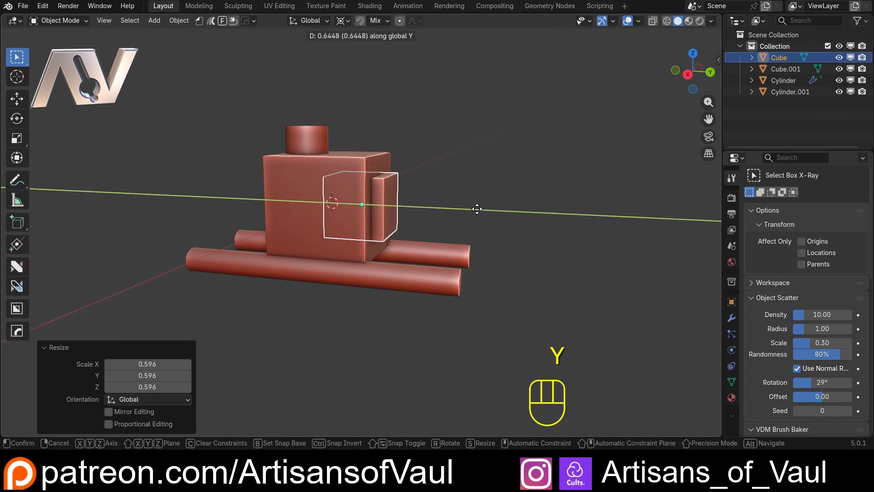
left_click(502, 212)
middle_click_drag(440, 142, 326, 180)
left_click(342, 20)
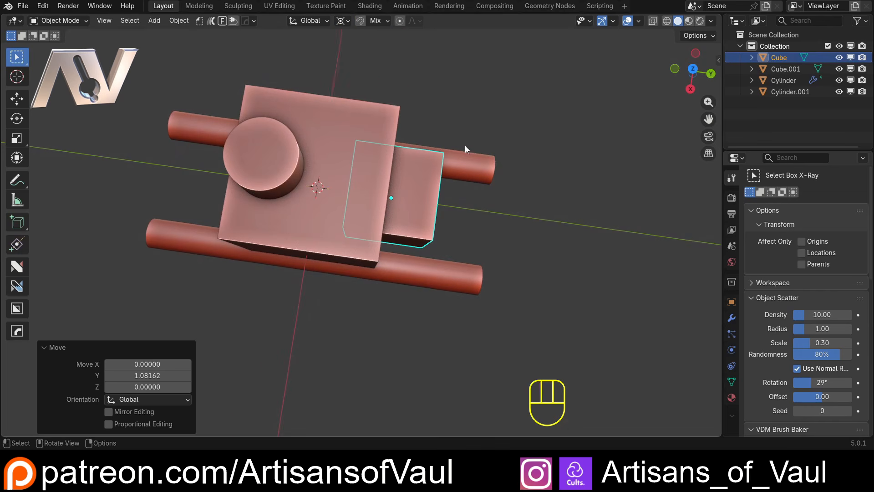
middle_click_drag(465, 145, 448, 223)
scroll(447, 224, "up", 2)
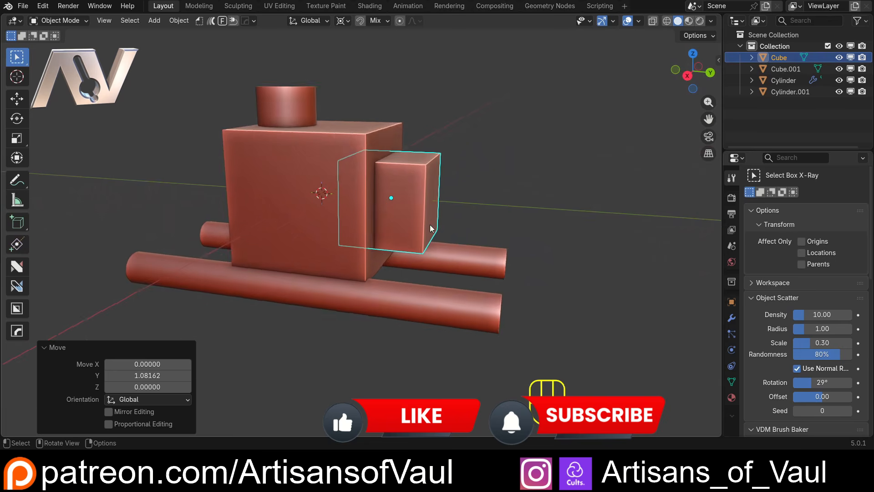
middle_click_drag(392, 203, 381, 233)
key("ctrl+z")
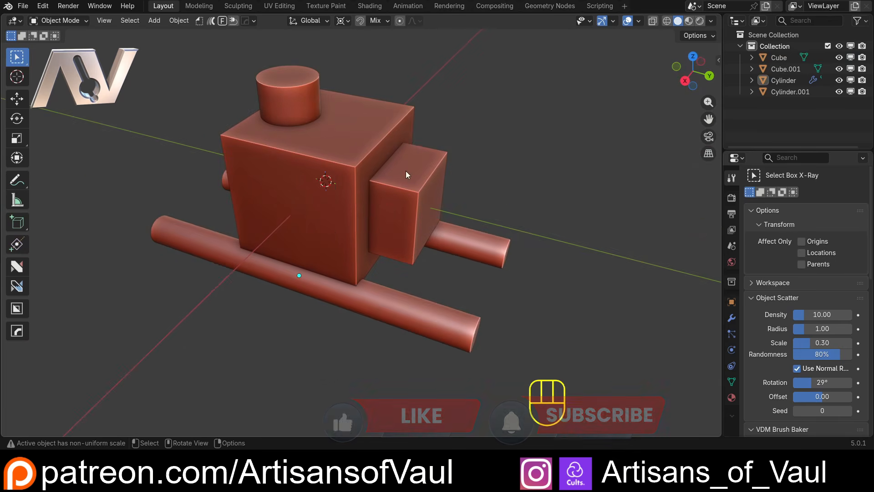
mouse_move(316, 258)
middle_mouse_down()
mouse_move(475, 223)
mouse_move(285, 232)
mouse_move(310, 260)
middle_mouse_up()
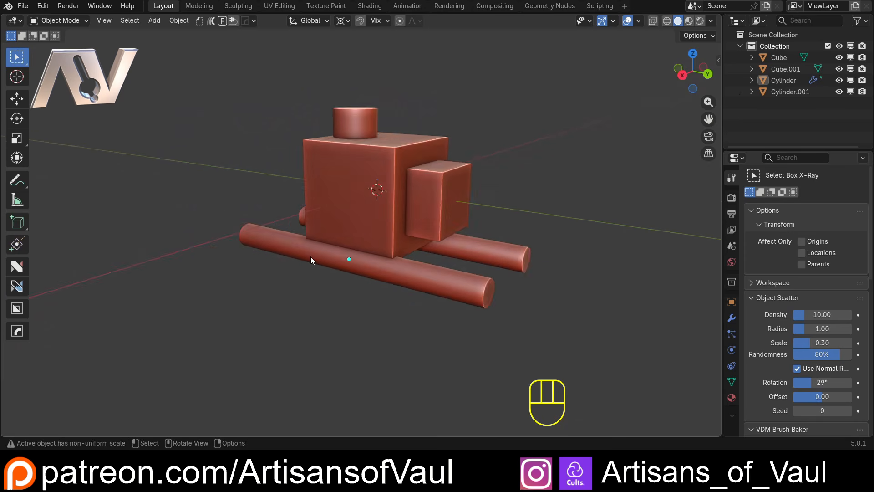
scroll(402, 171, "up", 3)
scroll(404, 163, "down", 3)
middle_click_drag(400, 223, 466, 171)
left_click(422, 253)
left_click(478, 217)
left_click(464, 169)
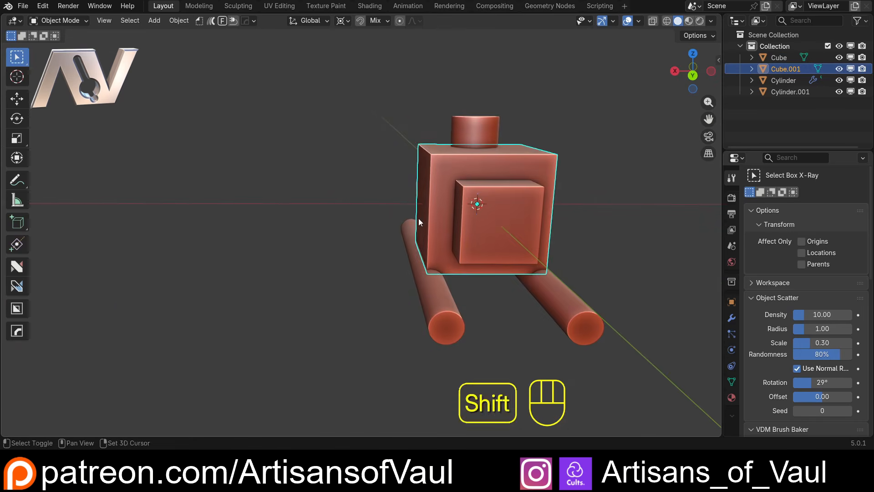
middle_click_drag(419, 217, 532, 223, "shift")
left_click(584, 199)
middle_click_drag(585, 199, 574, 184, "shift")
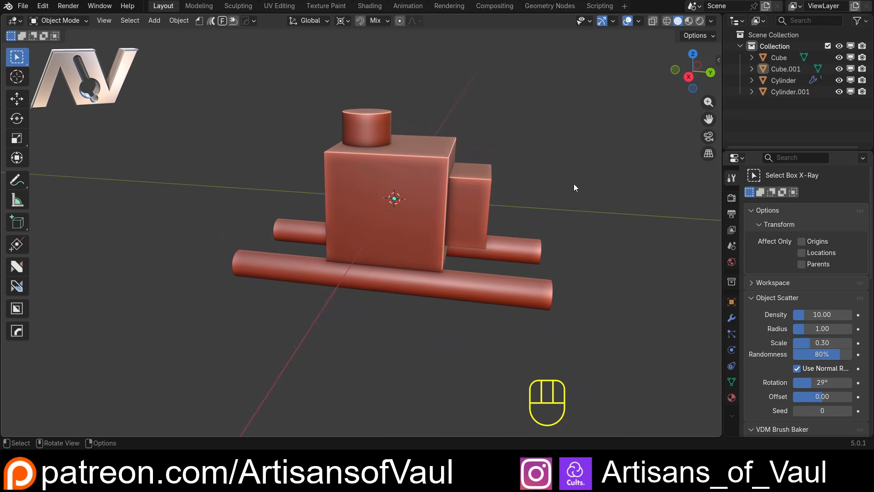
- Show the saved 3D cursors and activate Rod Cursor
key("n")
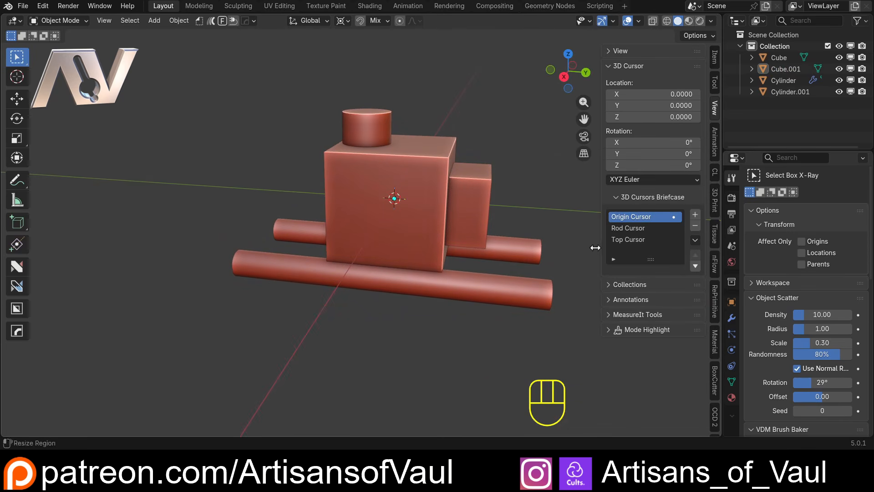
scroll(505, 222, "up", 2)
middle_click_drag(532, 223, 412, 220, "shift")
scroll(492, 222, "down", 1)
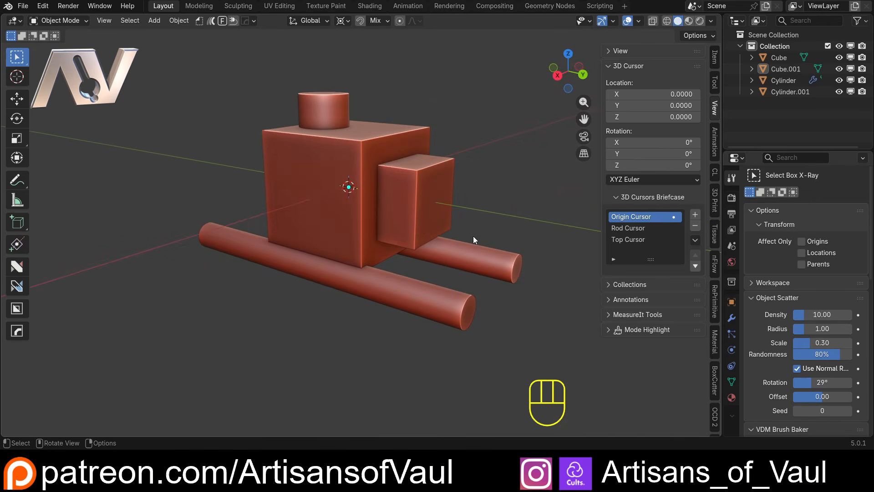
scroll(474, 236, "up", 1)
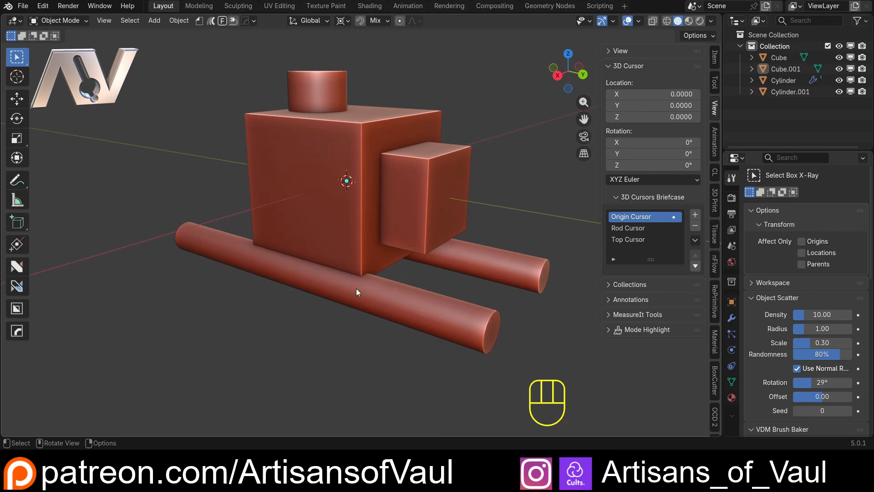
middle_click_drag(326, 300, 392, 273)
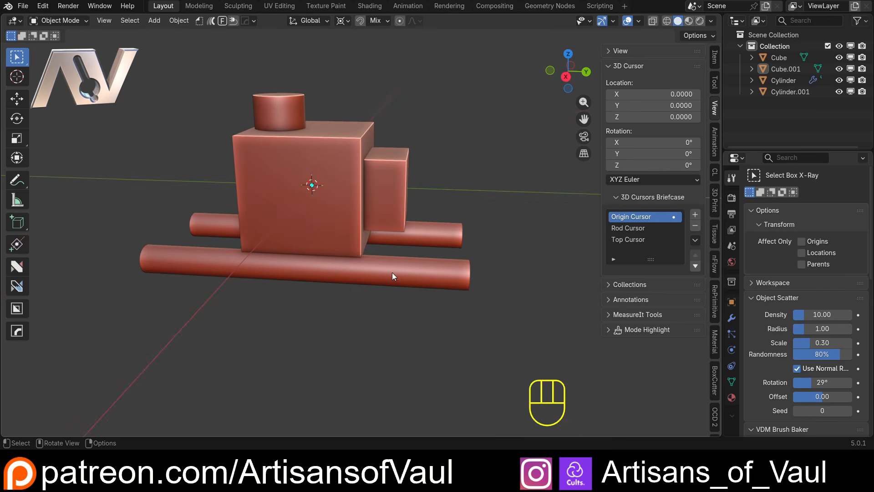
left_click(631, 227)
- Add a cylinder at the rod's 3D cursor and rotate it 90° about X to align with the rod
middle_click_drag(284, 308, 277, 229)
key("shift+a")
mouse_move(264, 207)
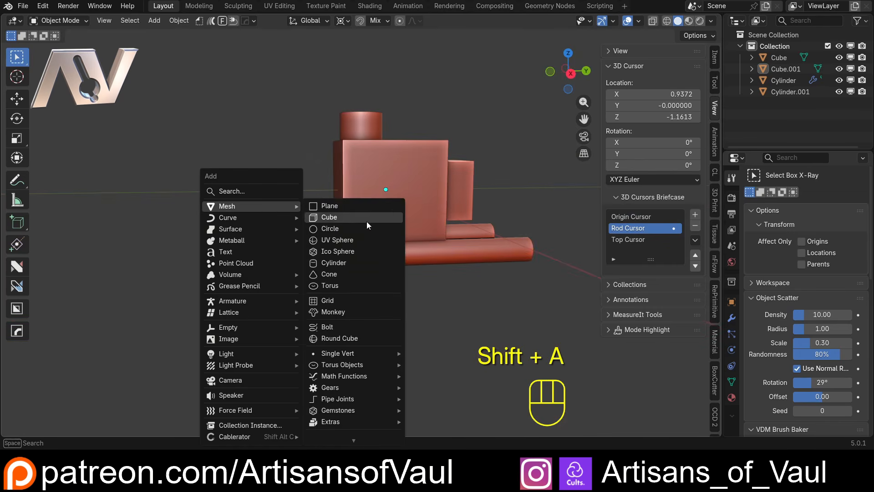
left_click(351, 263)
scroll(476, 239, "up", 3)
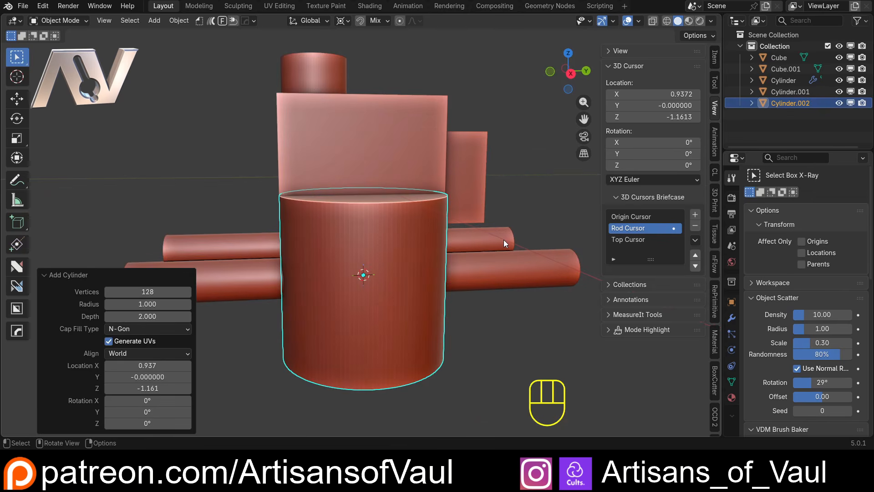
key("r")
key("x")
key("9")
key("0")
key("KP_Enter")
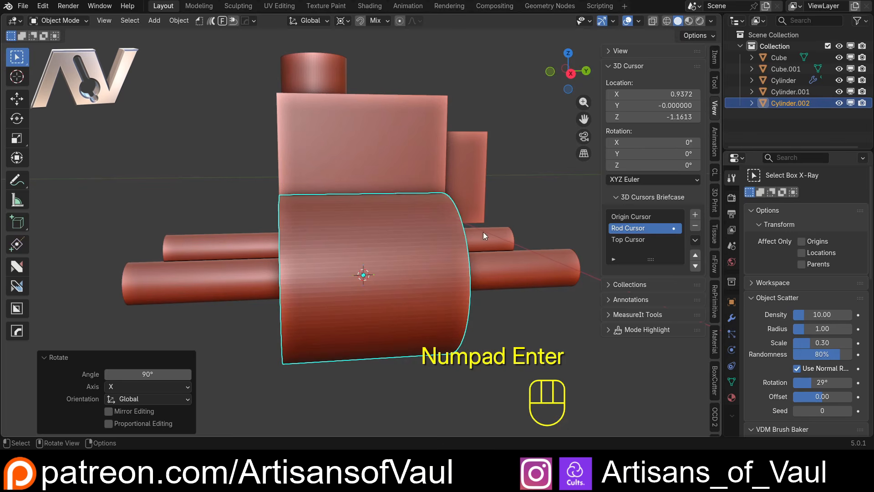
- Scale the new cylinder to about 0.346 and slide it along Y to form a collar towards one end of the rod
key("s")
left_click(391, 241)
key("g")
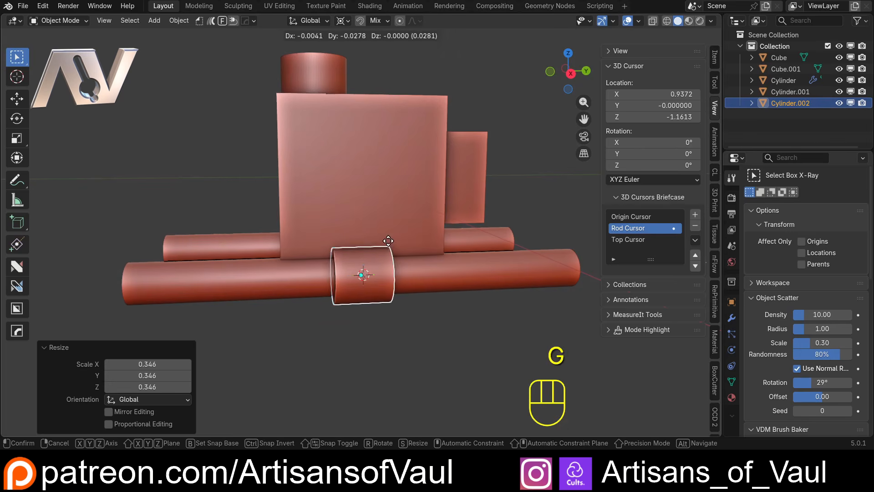
key("y")
left_click(351, 260)
- Mirror the collar along Y across the rod object
left_click(384, 272, "shift")
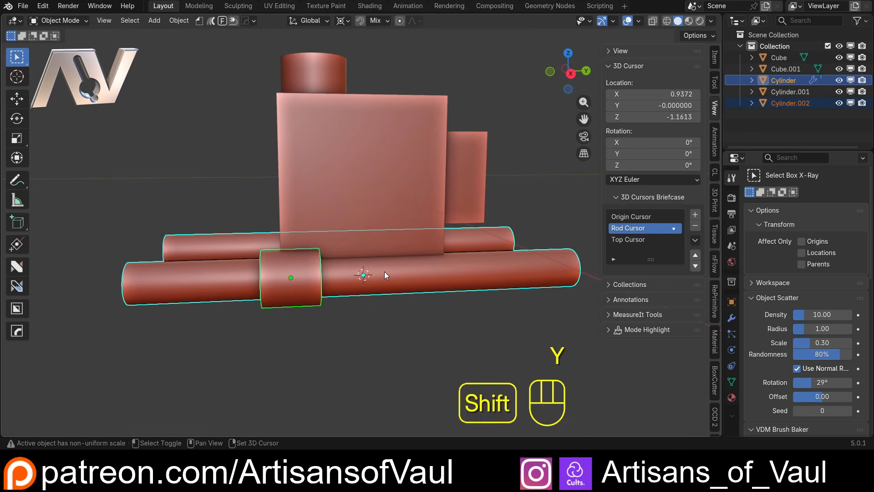
key("alt+x")
left_click(282, 277)
left_click(237, 183)
scroll(239, 181, "down", 3)
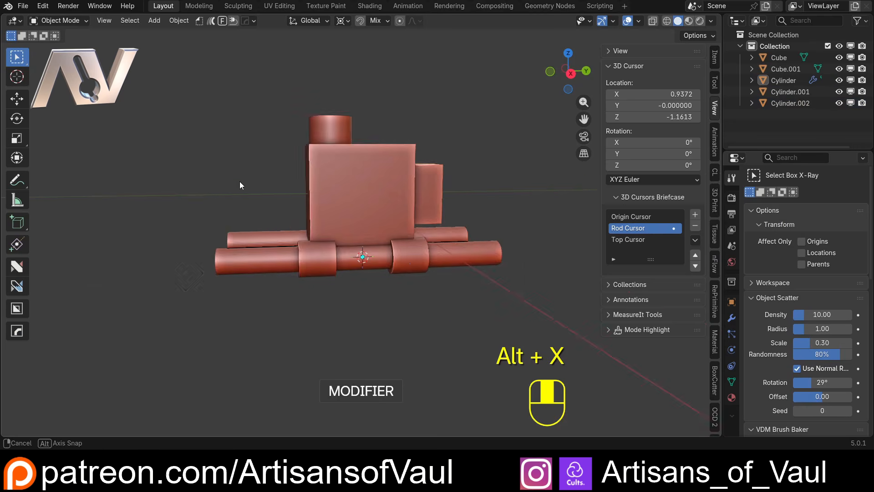
- Mirror the collars along X across the large cube, using the New Modifier mirror mode
middle_click_drag(240, 181, 341, 221)
left_click(359, 230)
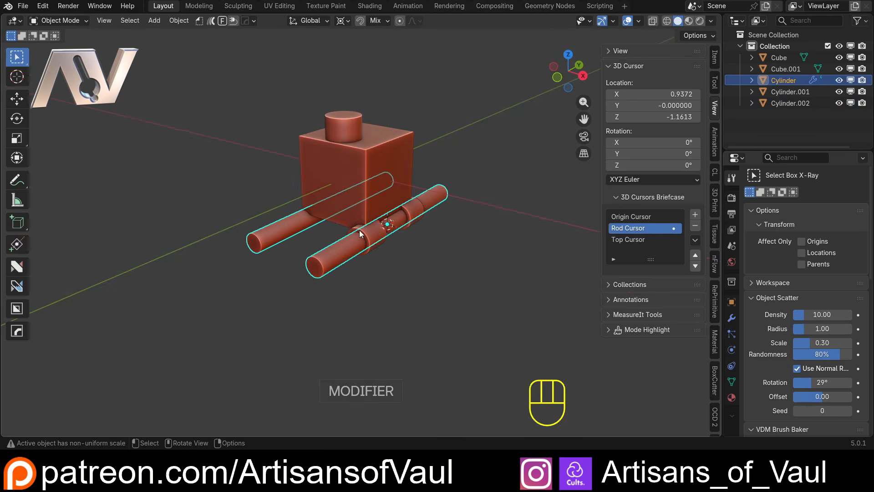
left_click(395, 216, "shift")
left_click(378, 193, "shift")
key("alt+x")
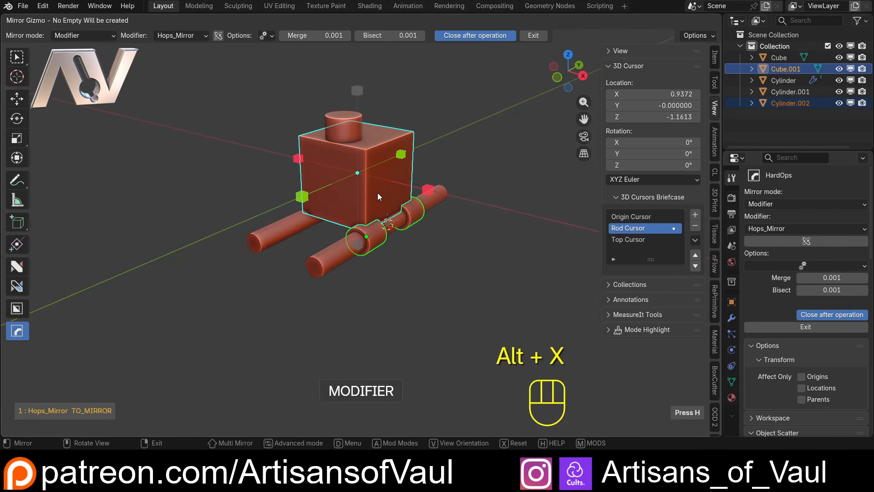
left_click(110, 39)
left_click(82, 72)
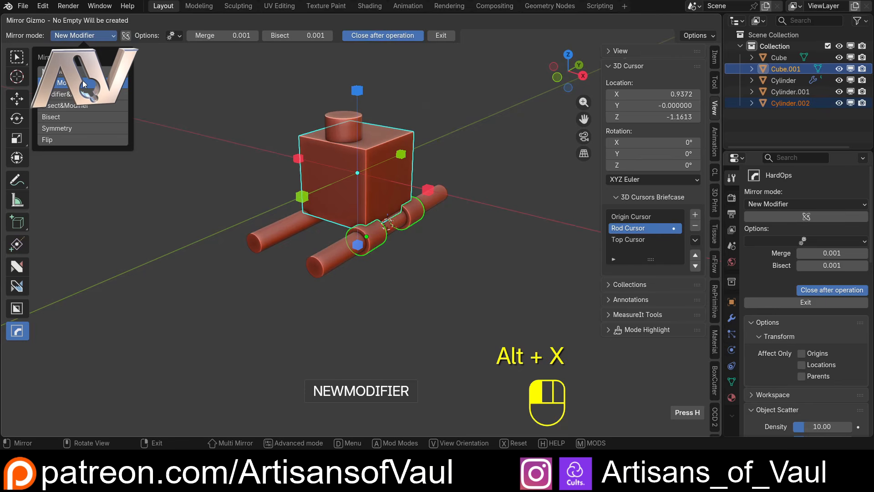
left_click(427, 184)
scroll(450, 152, "up", 3)
middle_click_drag(450, 152, 311, 228)
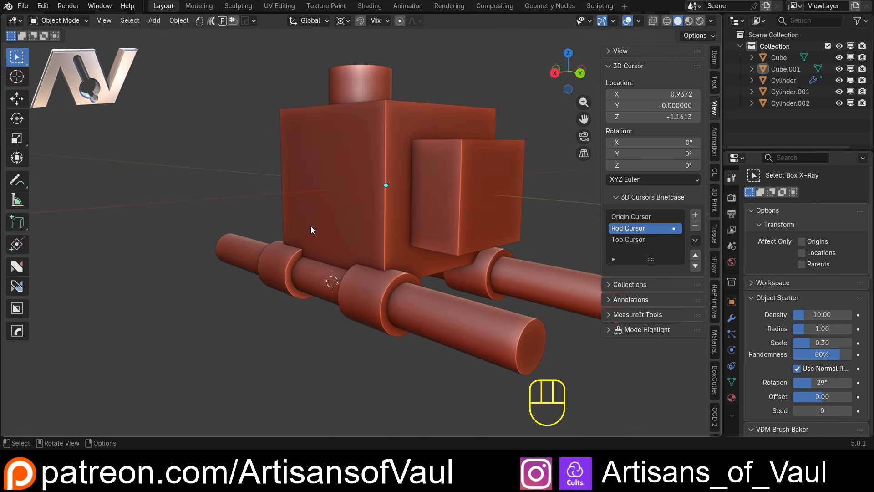
- Activate the saved Top Cursor and add a cube at its location
middle_click_drag(302, 266, 319, 282)
left_click(625, 236)
scroll(387, 174, "down", 3)
middle_click_drag(278, 210, 342, 227)
scroll(364, 196, "up", 3)
key("shift+a")
mouse_move(423, 162)
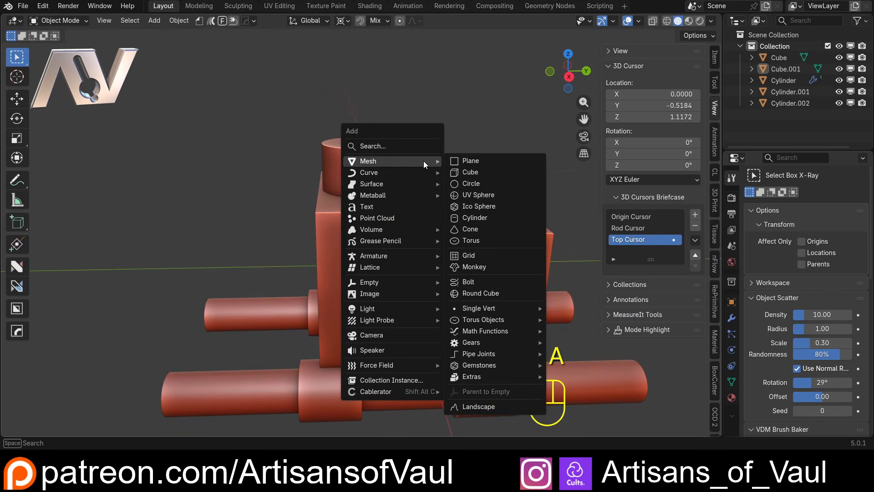
left_click(476, 172)
- Shrink the new cube to fit within the top cylinder and raise it about 0.436 along Z
key("s")
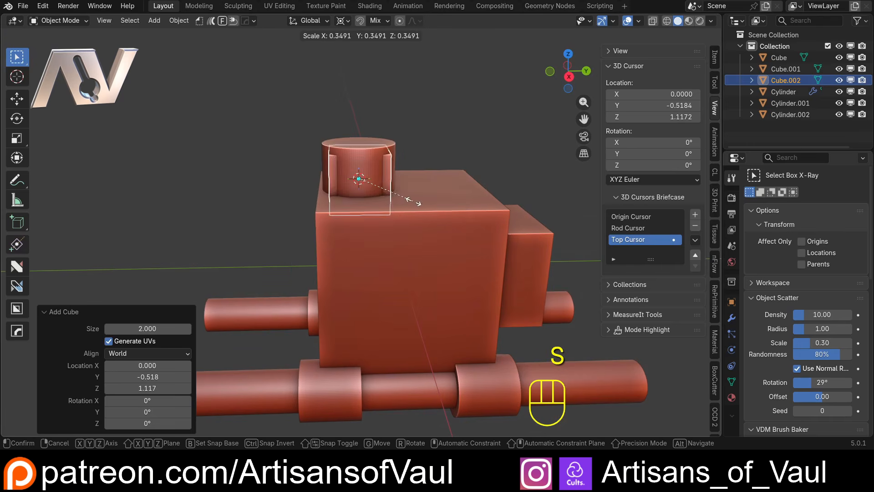
left_click(399, 197)
key("g")
key("z")
left_click(396, 158)
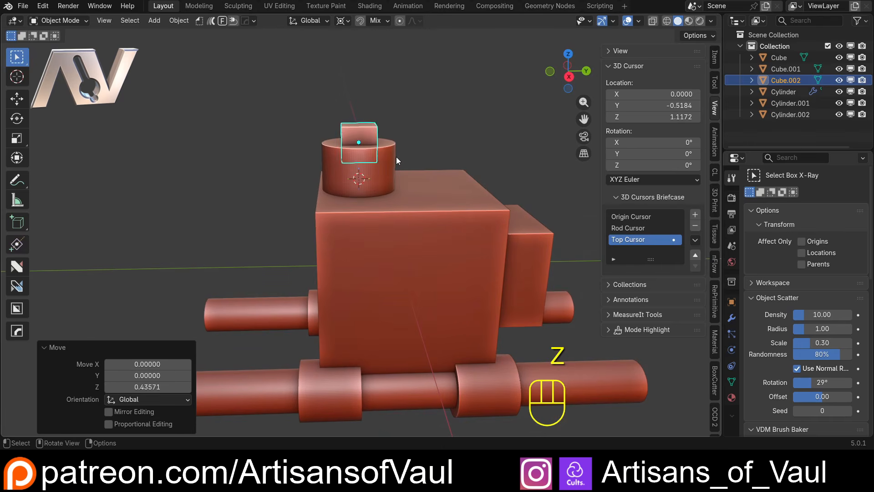
- Select the small top cube with the cylinder beneath it and activate the saved Origin Cursor
middle_click_drag(397, 157, 433, 201)
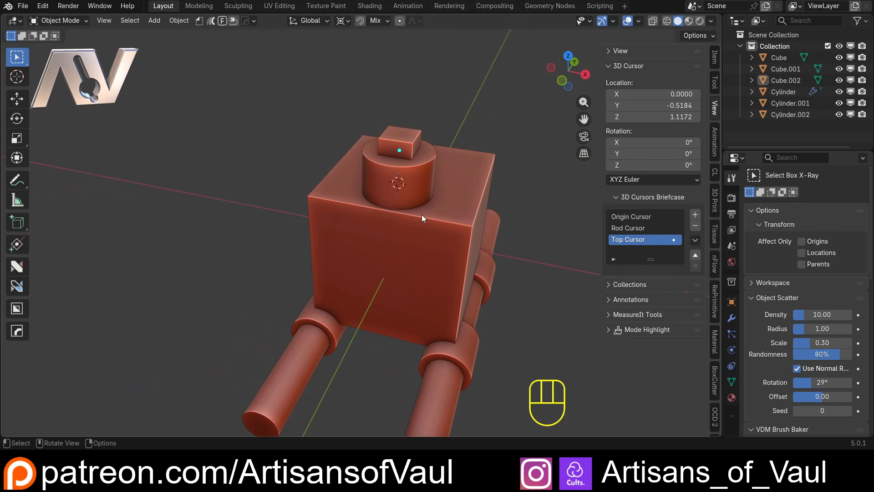
left_click(407, 146)
left_click(407, 178, "shift")
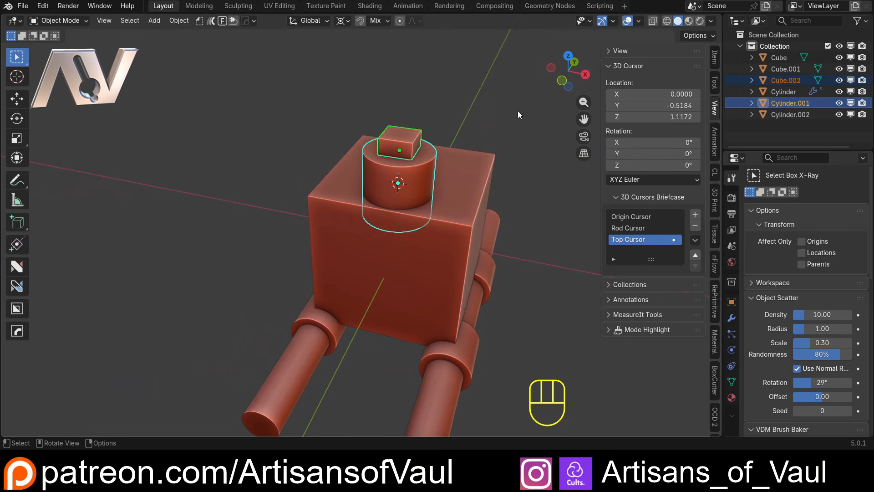
left_click(568, 56)
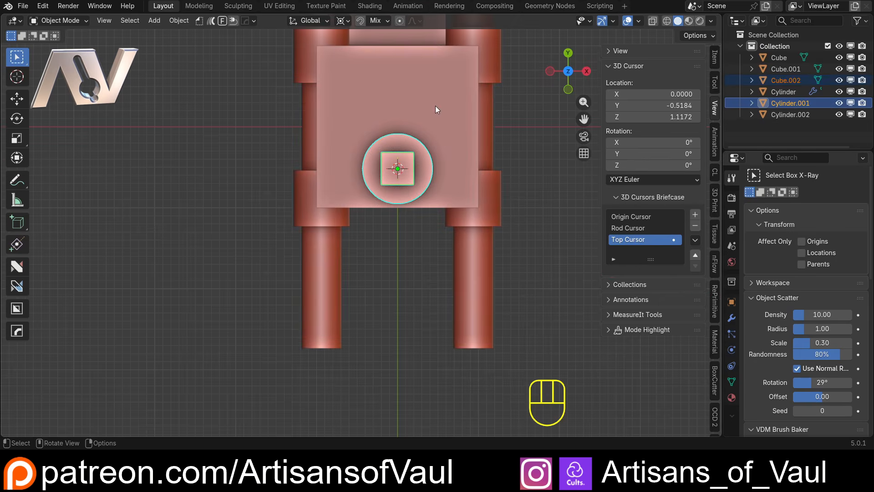
middle_click_drag(409, 220, 399, 175)
left_click(623, 217)
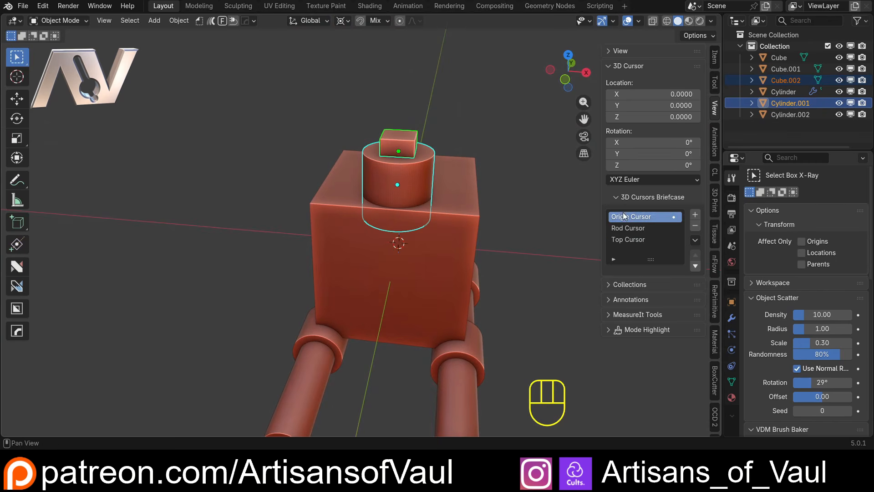
- From the top view, make a linked duplicate of the selected pair rotated 120° around the 3D cursor, and repeat it once
left_click(569, 55)
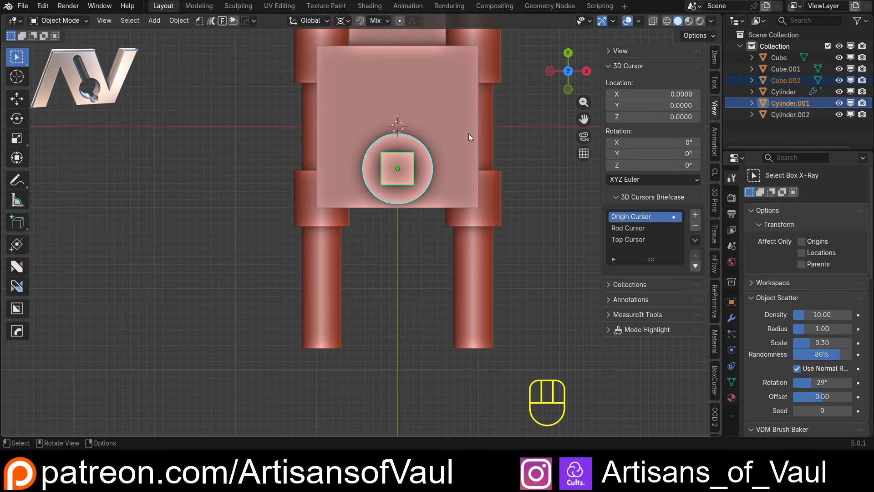
key("alt+d")
type("r")
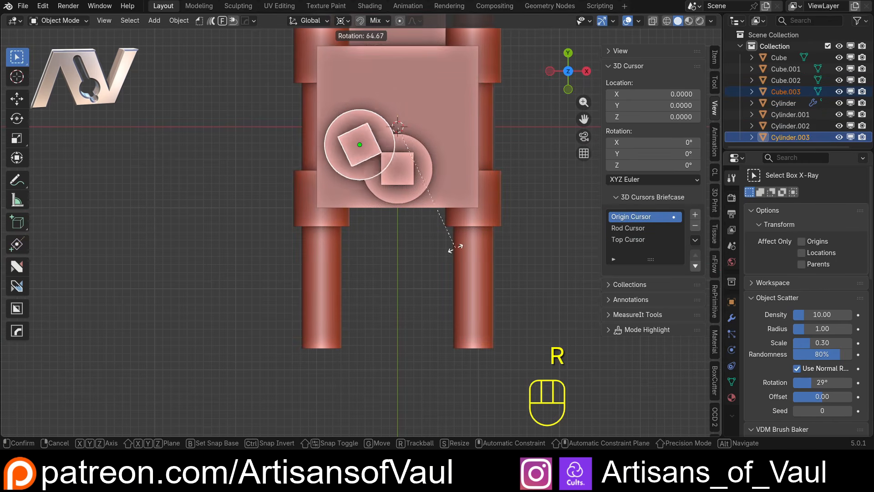
type("120")
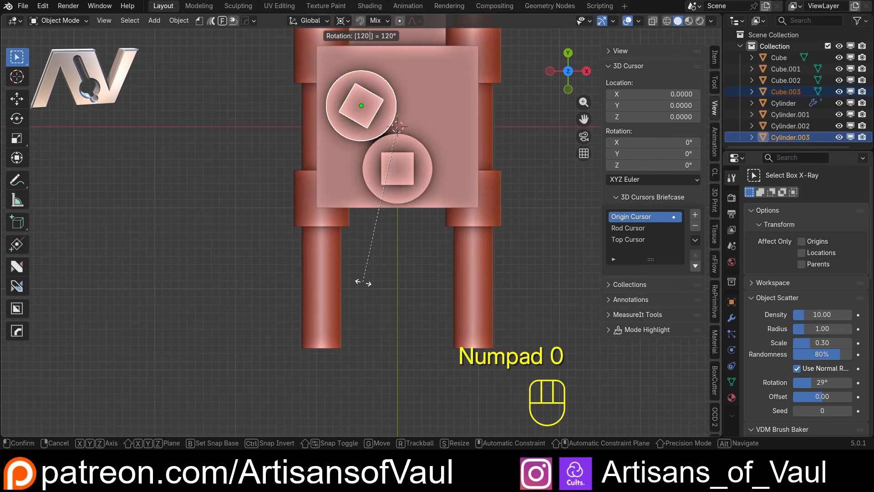
key("Return")
key("shift+r")
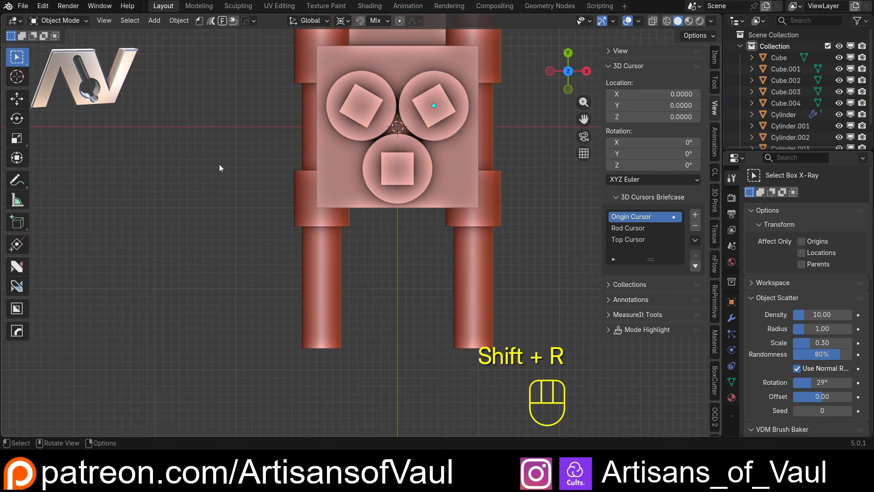
- Return the 3D cursor to the saved Rod Cursor position
middle_click_drag(220, 165, 370, 235)
left_click(642, 229)
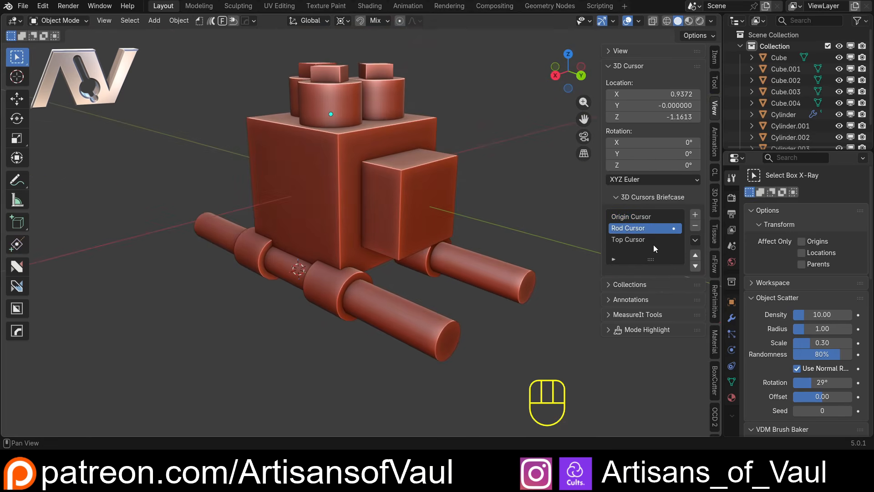
- Load the saved Origin, Top and Rod cursors in turn, and remove Rod Cursor and Top Cursor from the saved list
left_click(637, 217)
left_click(632, 240)
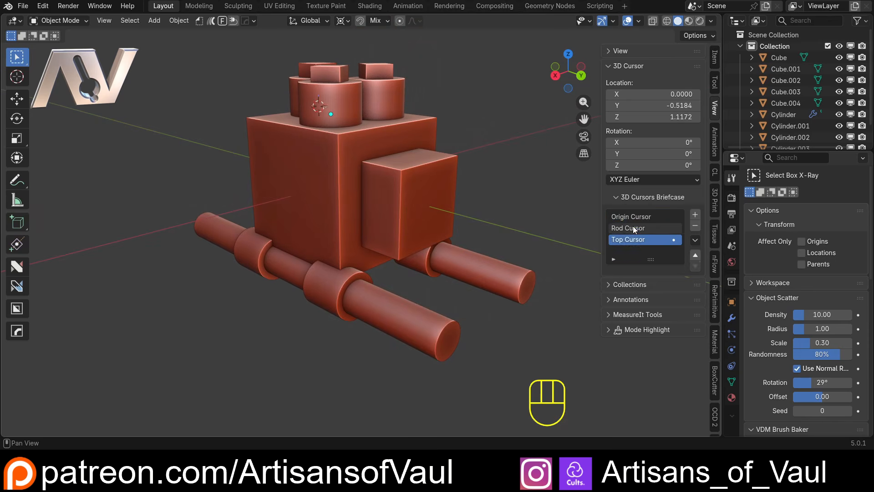
left_click(633, 228)
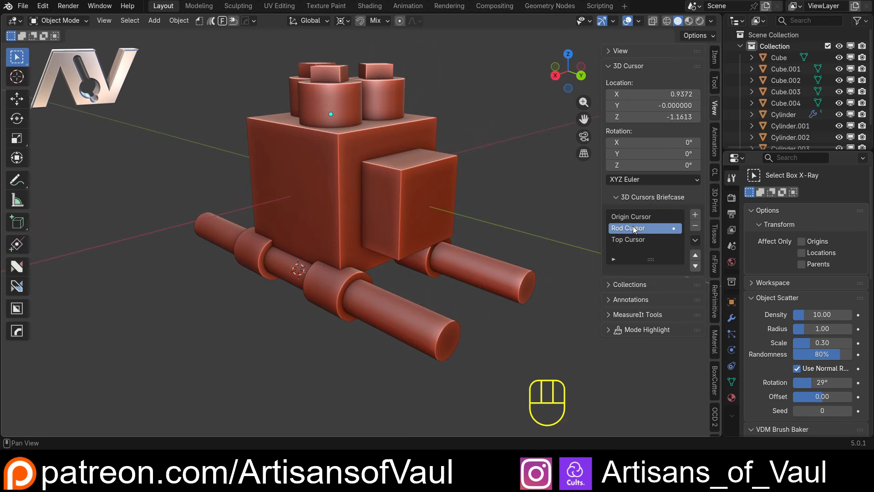
left_click(695, 225)
left_click(695, 225)
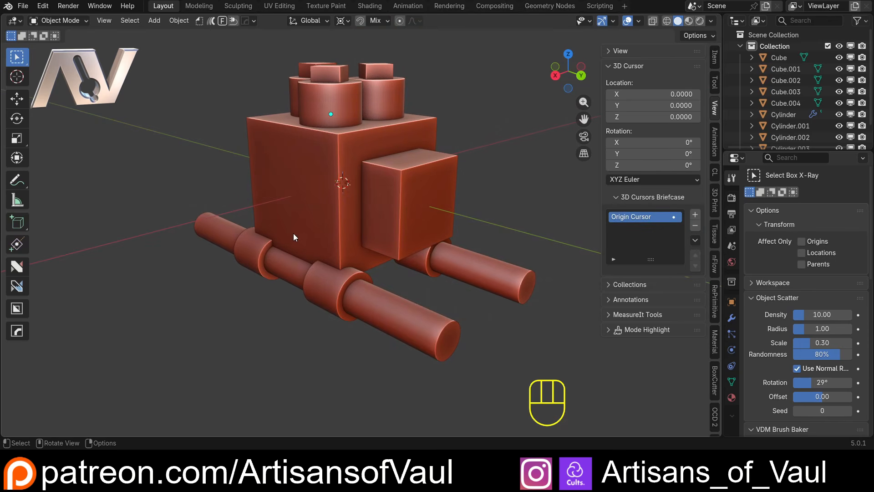
- Select the lower rod and place the 3D cursor on the large cube's side face at about X 1.00, Y 0.08, Z 0.18
middle_click_drag(293, 236, 284, 291)
left_click(282, 296)
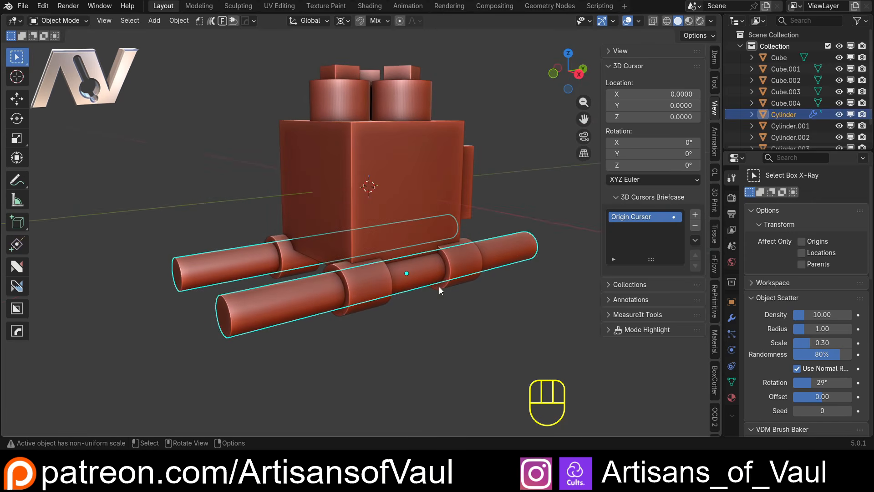
middle_click_drag(439, 287, 298, 287)
middle_click_drag(320, 284, 392, 274, "shift")
right_click(386, 159, "shift")
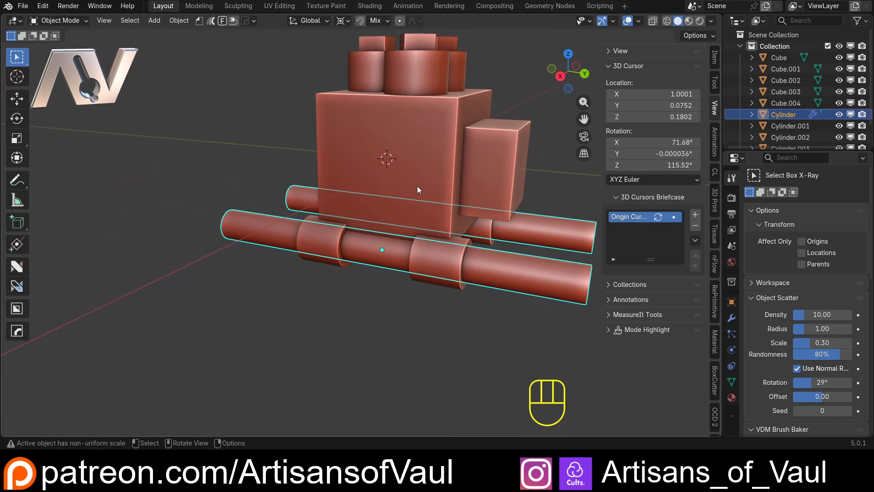
- Snap the 3D cursor to the selected rod and save the position as a new entry named Rod Cursor
middle_click_drag(419, 190, 356, 263)
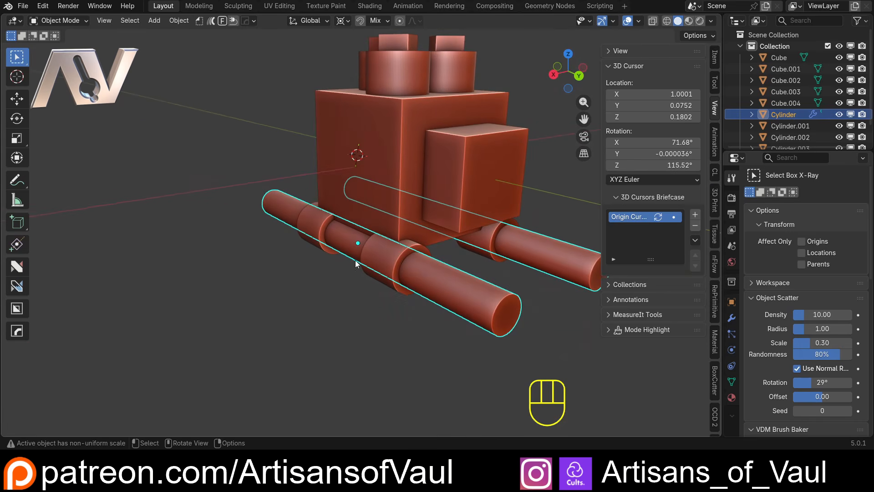
key("shift+s")
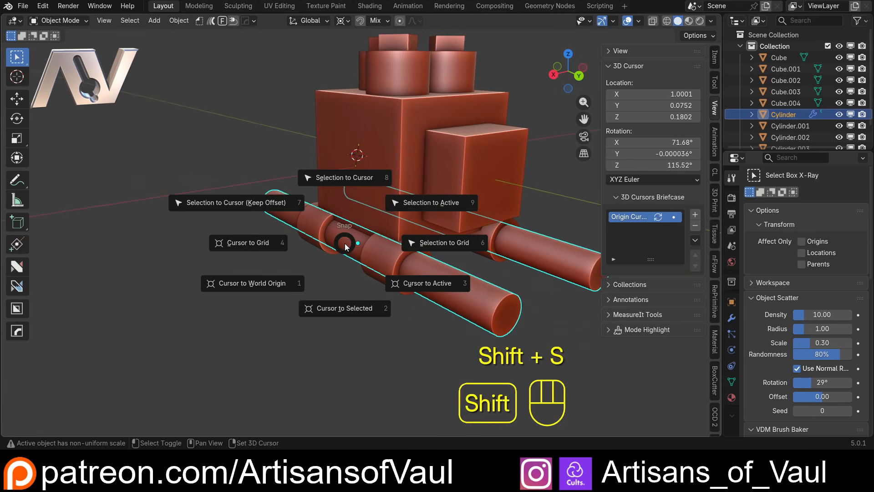
left_click(337, 309)
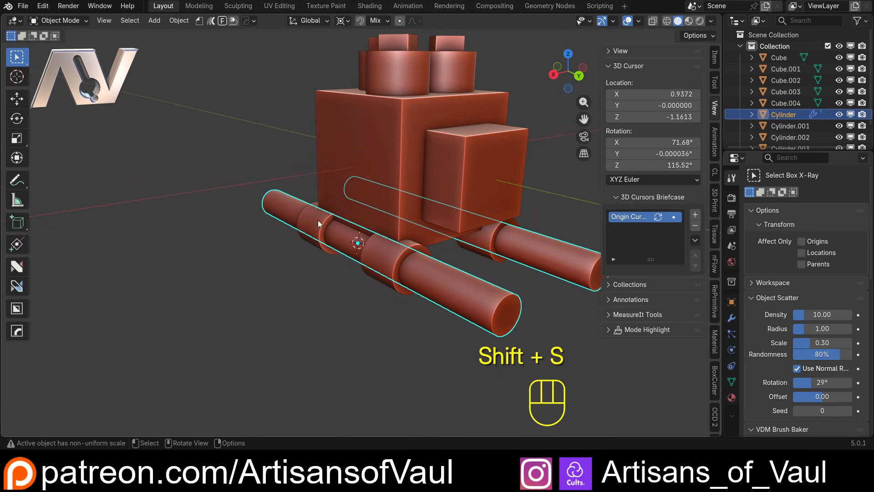
left_click(695, 214)
double_click(616, 231)
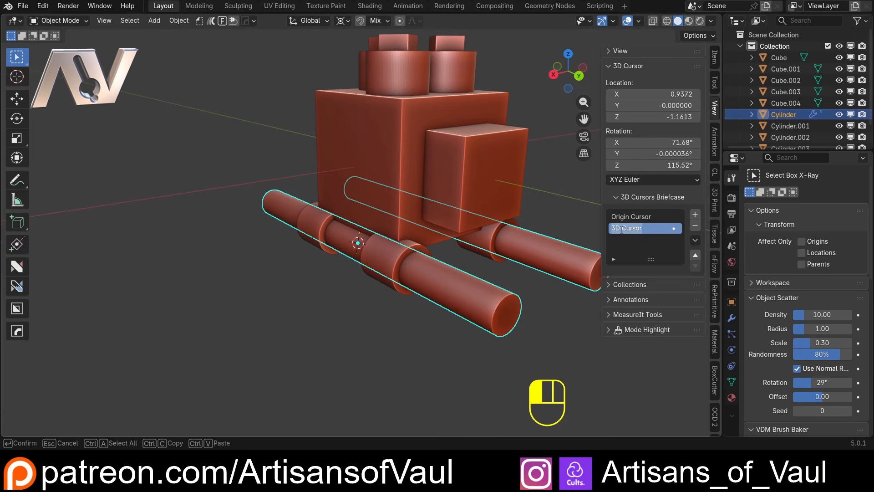
left_click(624, 229)
key("ctrl+a")
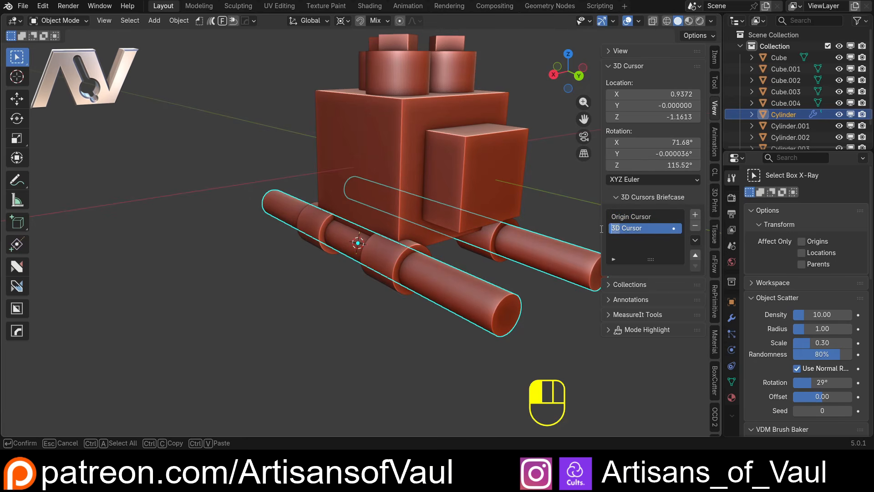
type("Rod Cursor")
key("Return")
left_click(290, 103)
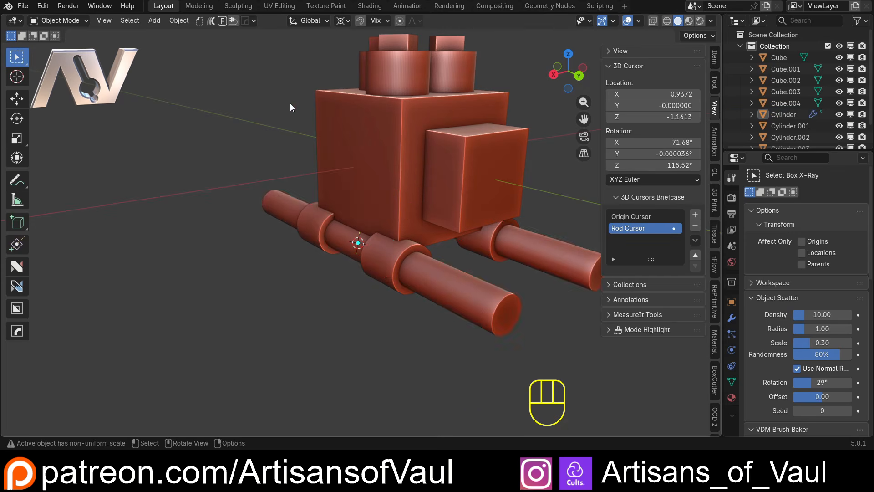
- Select the cylinder on top of the cube, snap the 3D cursor to it and save the position as Top Cursor
middle_click_drag(290, 103, 363, 142)
left_click(376, 145)
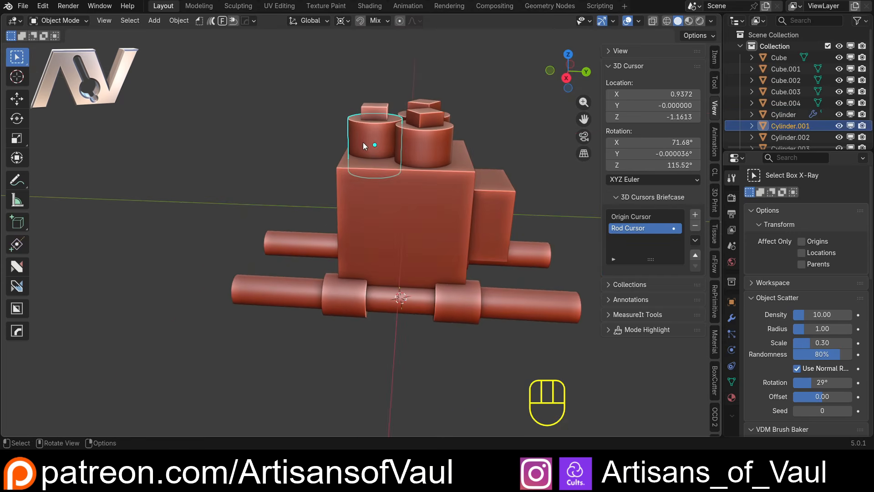
key("shift+s")
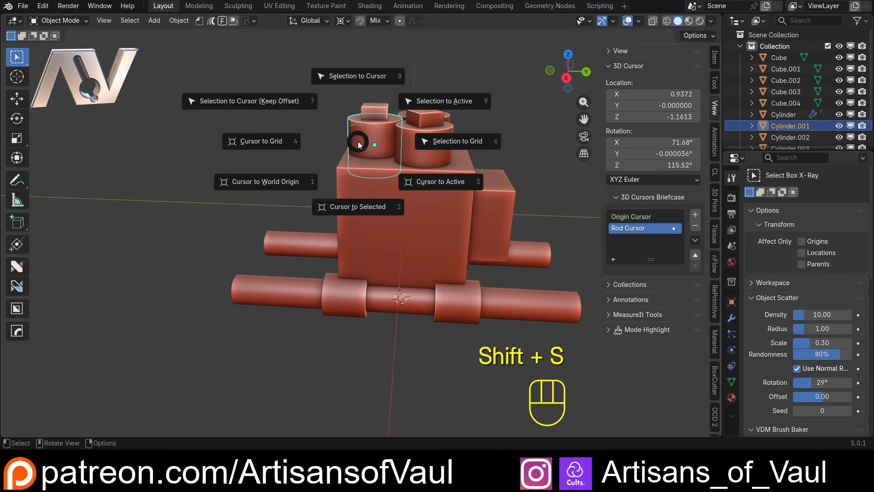
left_click(356, 208)
mouse_move(633, 231)
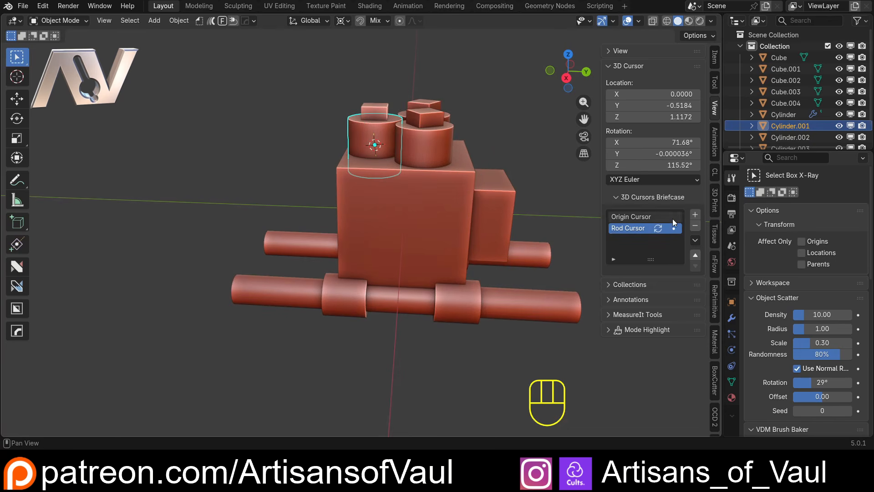
left_click(695, 214)
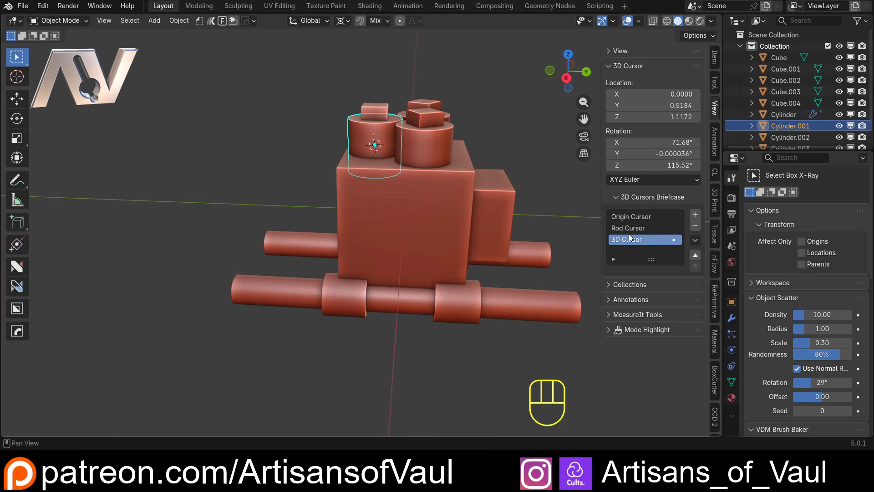
double_click(622, 240)
type("Top Cursor")
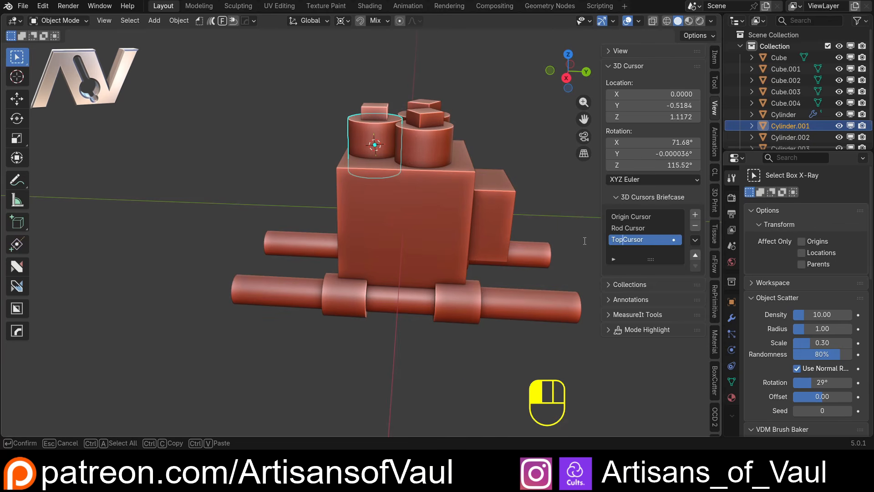
key("Return")
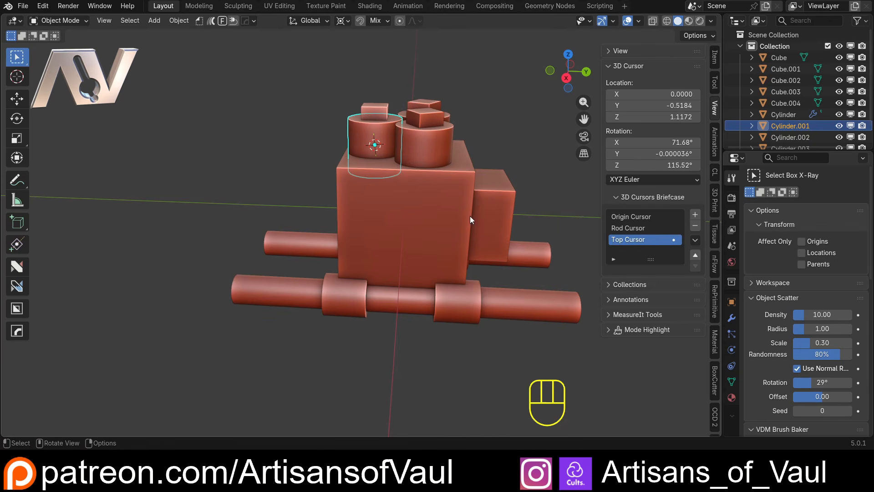
- Switch repeatedly between the saved Origin, Rod and Top cursors, ending on Rod Cursor
left_click(639, 217)
left_click(639, 229)
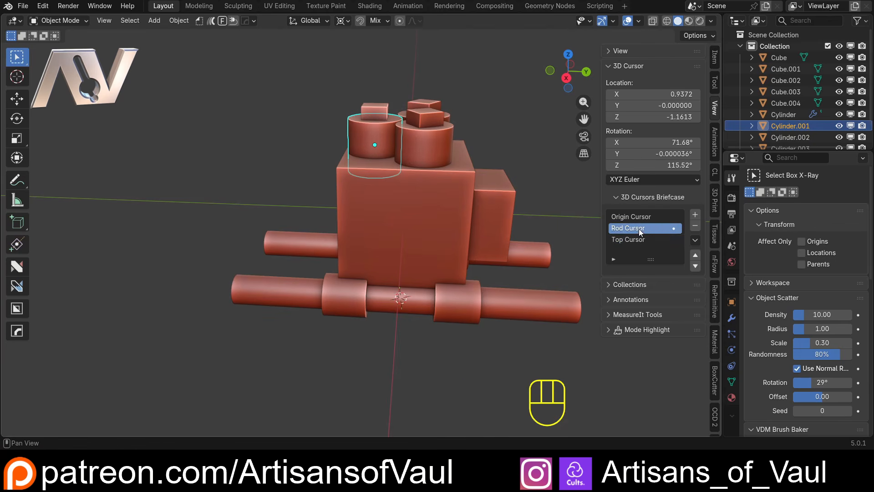
left_click(641, 240)
left_click(642, 218)
left_click(642, 228)
- Turn off Auto Load for the saved cursors and undo the selection of the top cylinder
left_click(695, 240)
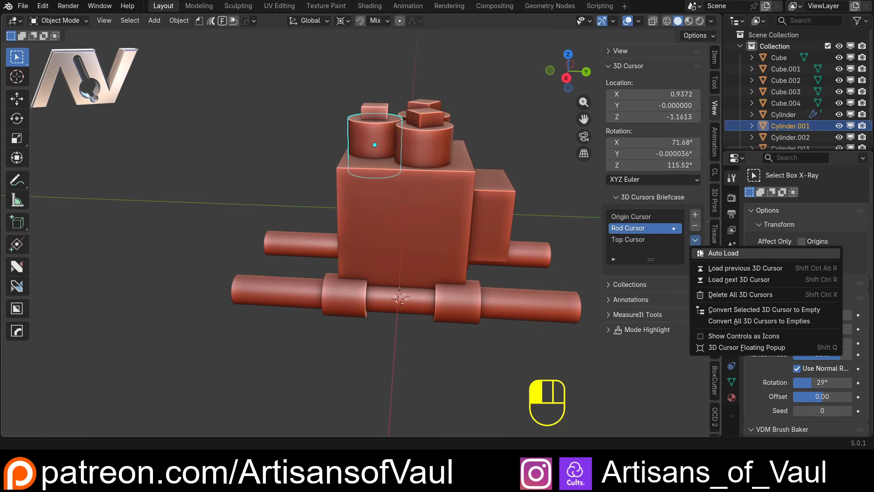
left_click(704, 254)
middle_click_drag(274, 193, 339, 199)
middle_click_drag(348, 202, 396, 196, "shift")
key("ctrl+z")
- Load the saved Origin Cursor manually and center the view on it
left_click(647, 218)
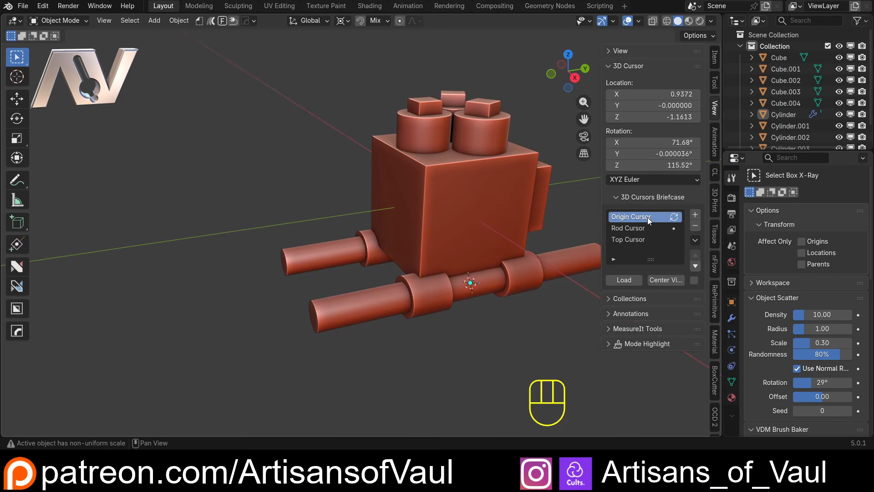
left_click(631, 277)
middle_click_drag(460, 237, 495, 229)
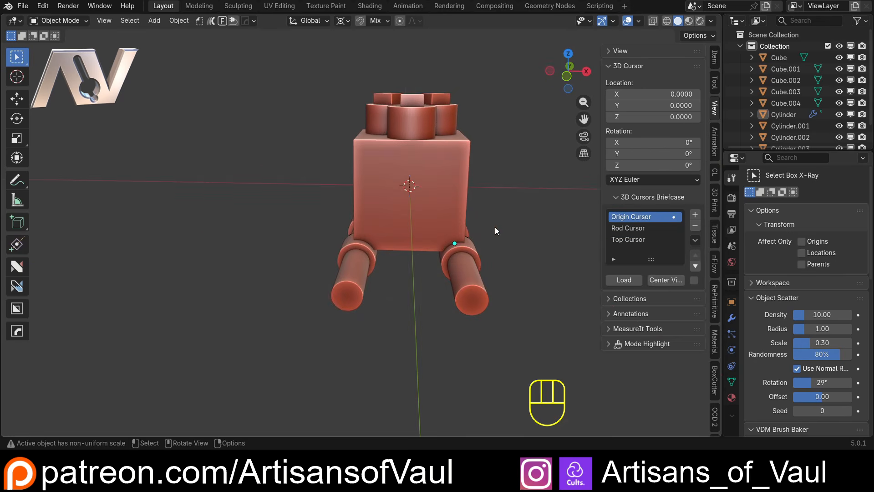
left_click(673, 280)
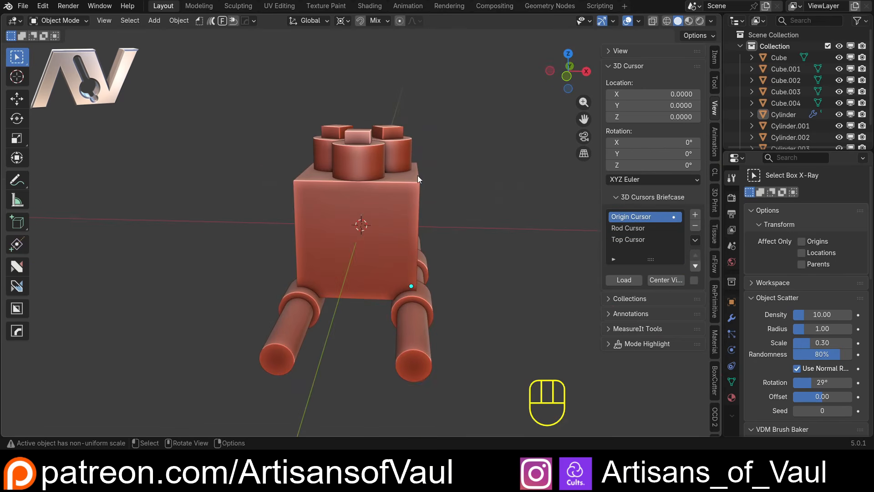
- Select the front cylinder on top of the cube, load the saved Top Cursor and center the view on it
left_click(335, 155)
left_click(627, 240)
left_click(626, 280)
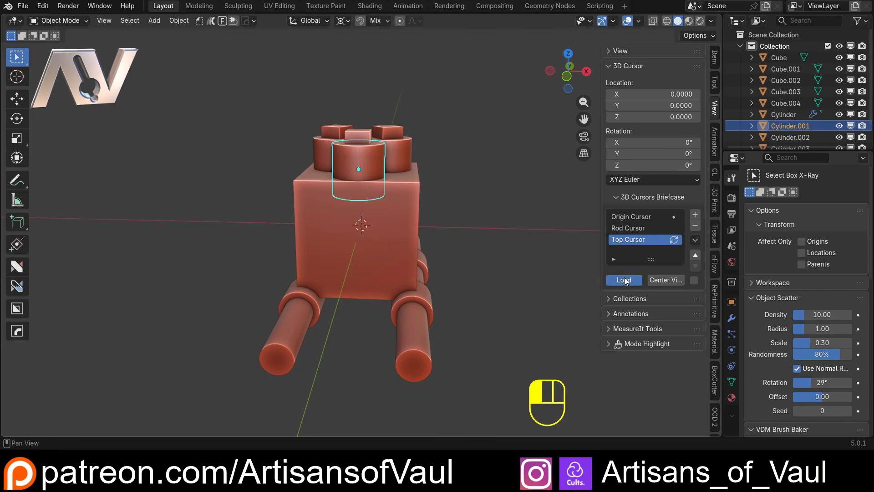
left_click(671, 281)
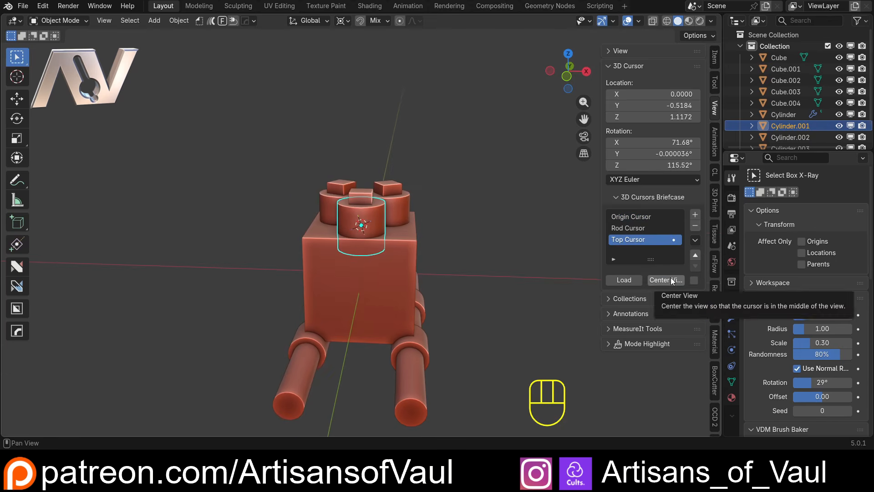
- Load the saved Rod Cursor manually and center the view on it
left_click(637, 228)
left_click(627, 279)
left_click(670, 278)
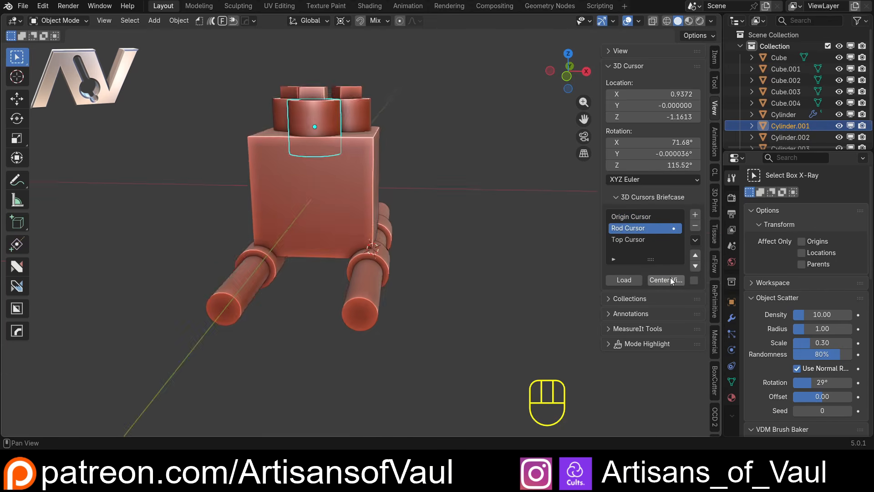
middle_click_drag(560, 246, 389, 219)
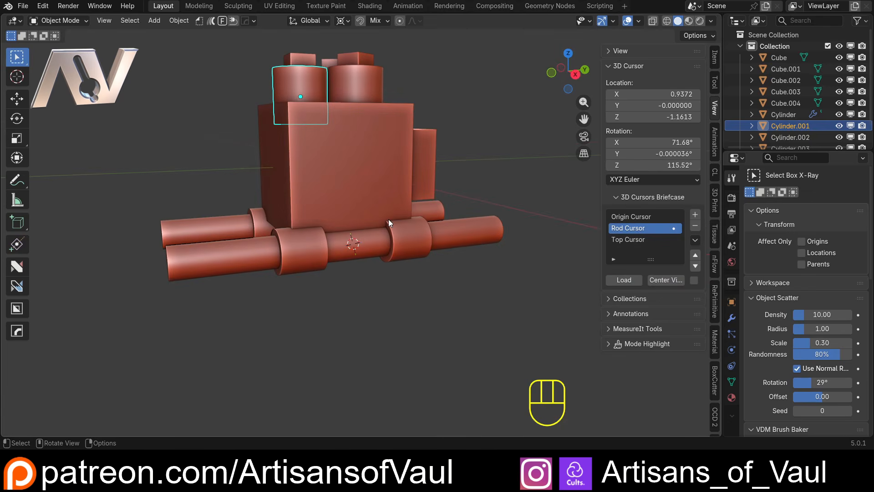
left_click(695, 241)
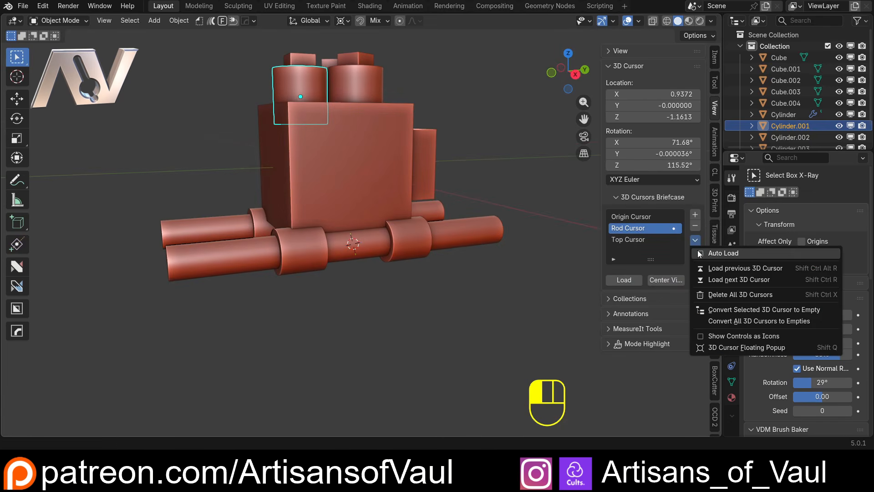
middle_click_drag(407, 205, 456, 212)
left_click(696, 241)
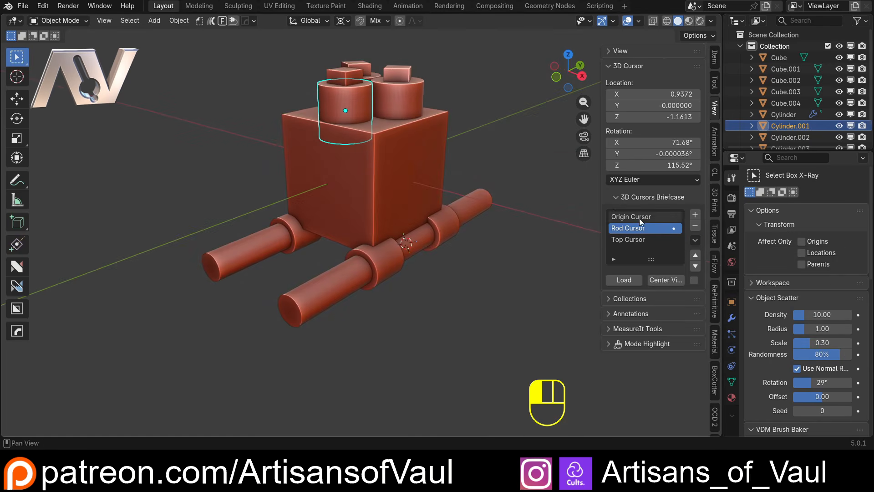
middle_click_drag(449, 145, 512, 188, "shift")
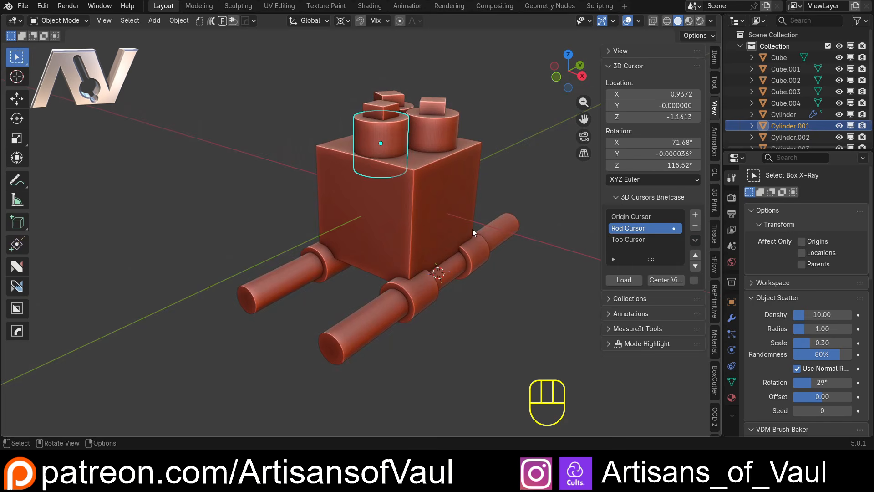
middle_click_drag(471, 228, 485, 210)
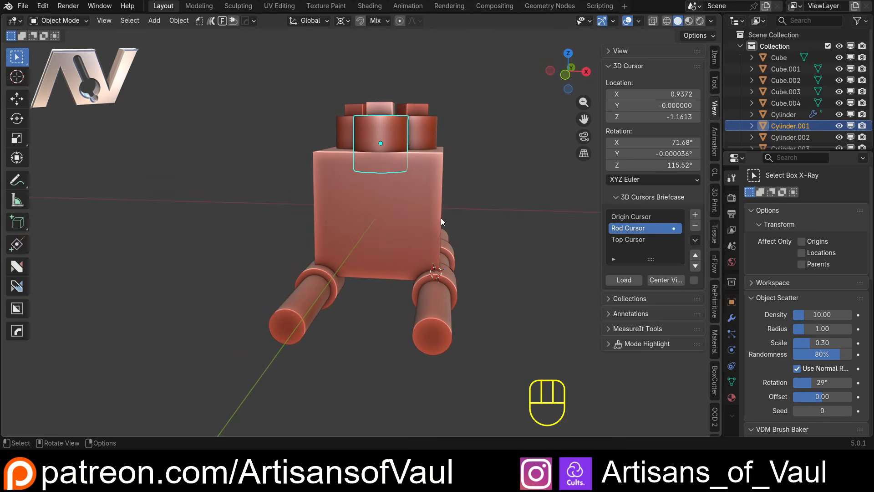
- Convert the saved Origin Cursor to an empty, and select that empty inside the large cube in wireframe display
left_click(639, 216)
left_click(695, 240)
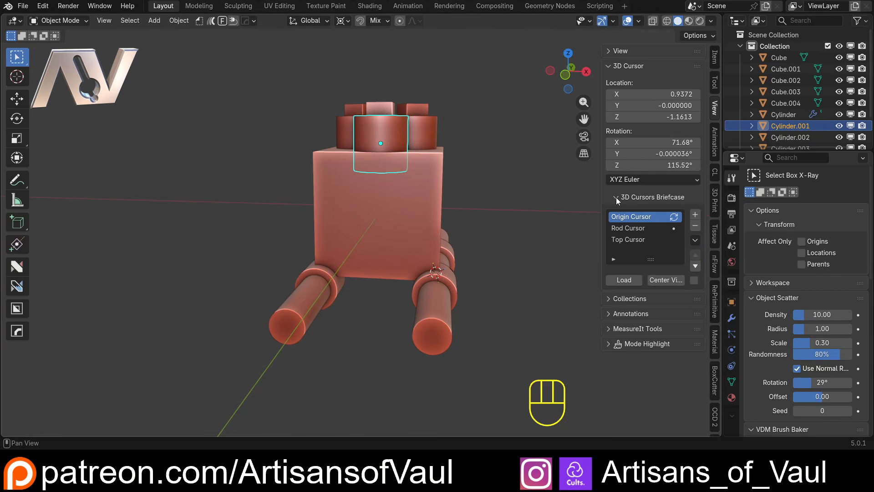
key("shift")
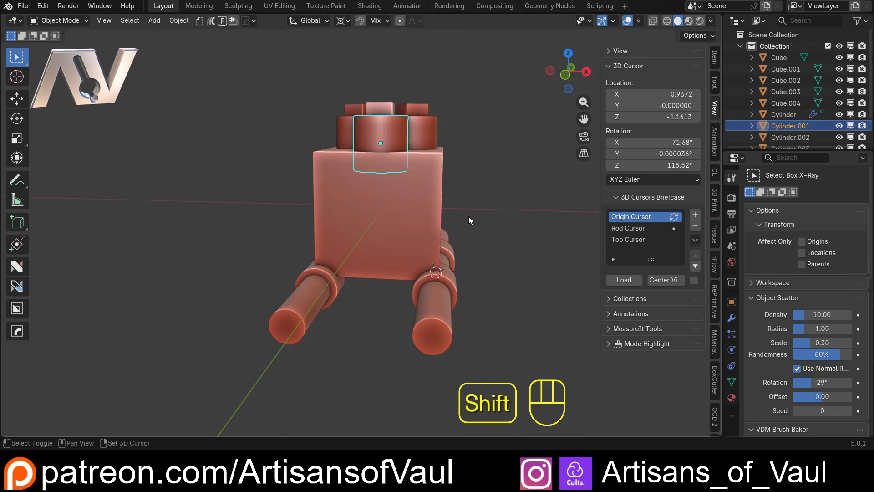
key("shift+z")
scroll(422, 211, "up", 2)
left_click(392, 196)
middle_click_drag(531, 219, 492, 214)
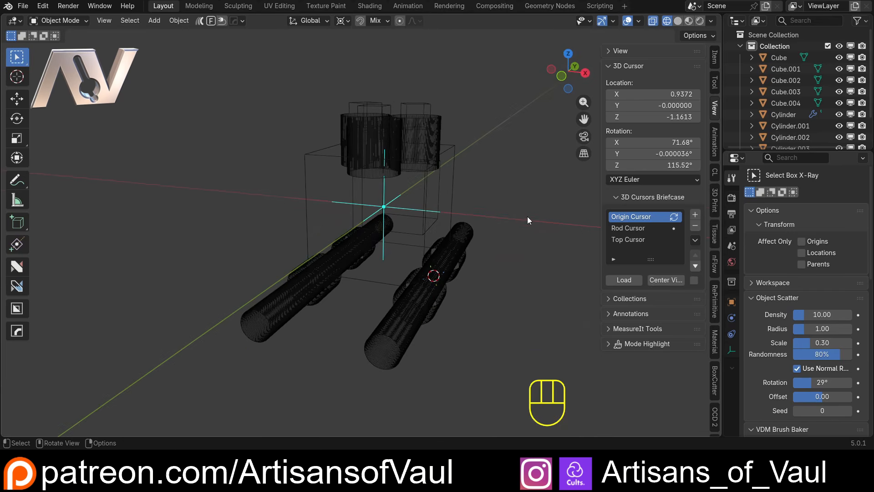
- Load the saved Origin Cursor onto the empty's position and restore solid shading
left_click(624, 279)
mouse_move(478, 214)
middle_mouse_down()
mouse_move(351, 198)
mouse_move(263, 203)
mouse_move(490, 213)
mouse_move(445, 222)
middle_mouse_up()
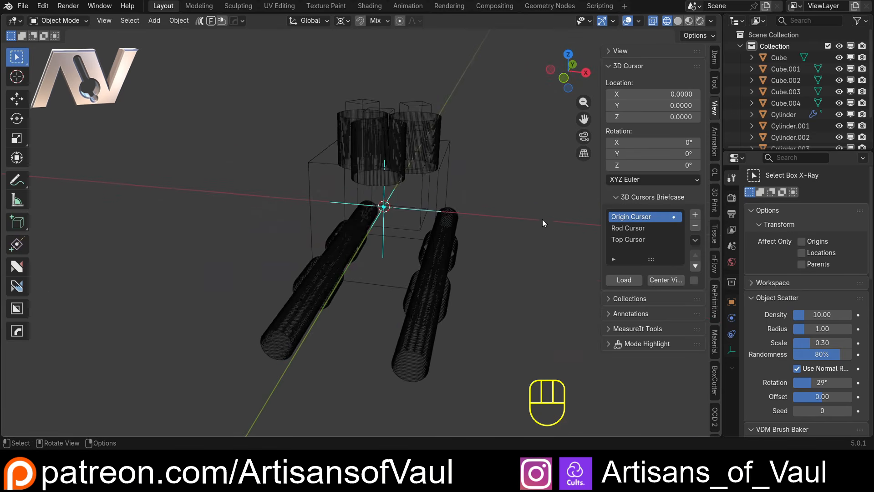
key("shift+z")
- Open the 3D Cursors Briefcase as a floating popup and move it clear of the model
left_click(695, 241)
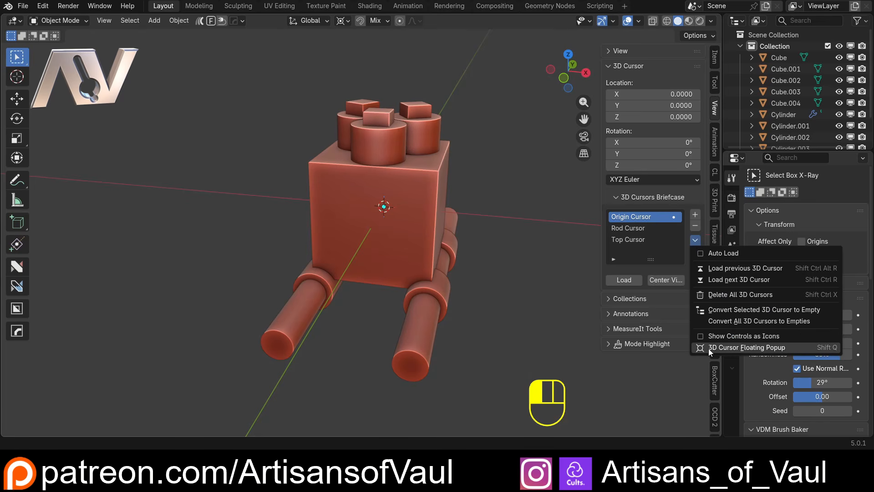
left_click(758, 347)
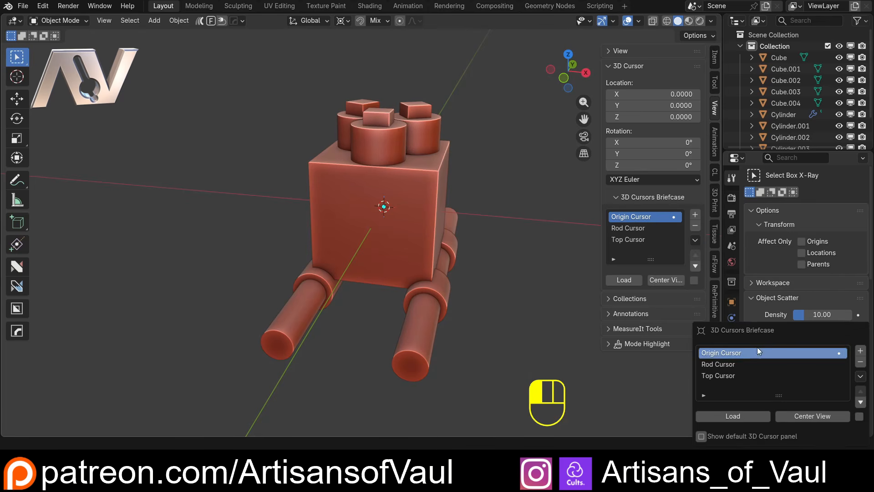
left_click_drag(750, 329, 109, 56)
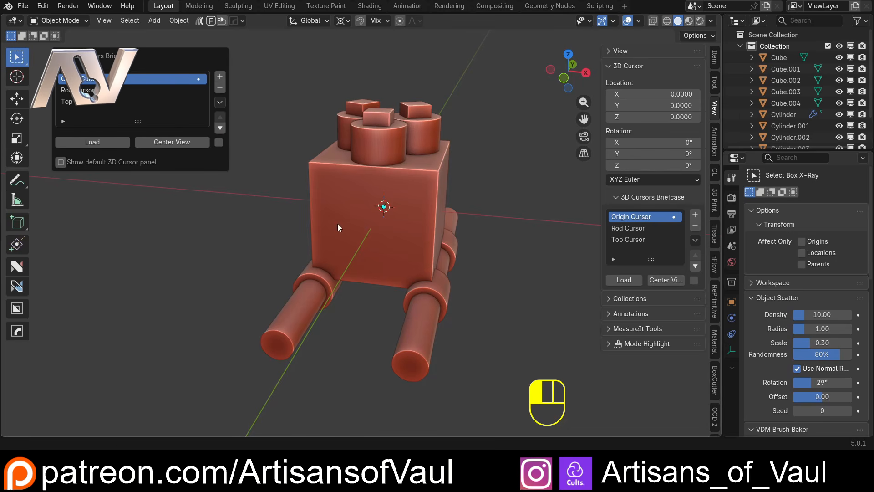
middle_click_drag(400, 208, 608, 254)
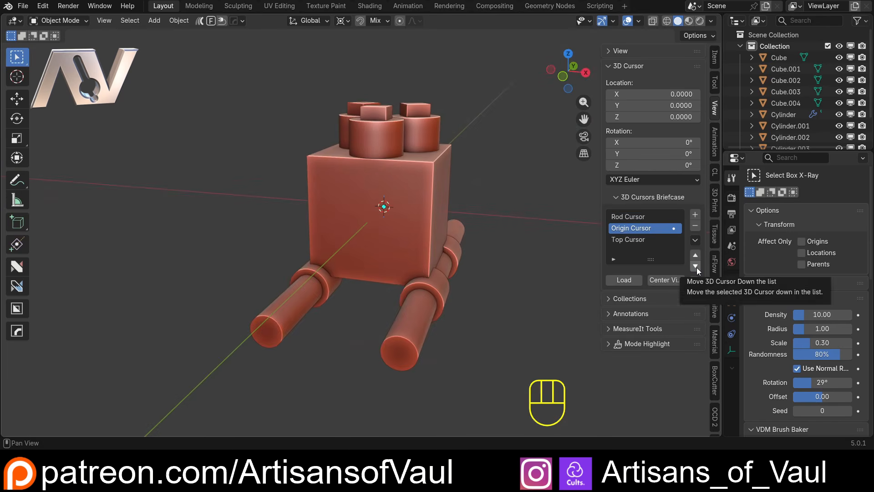
- Enable Auto Load for the saved 3D cursors and select Rod Cursor to load it automatically
left_click(698, 241)
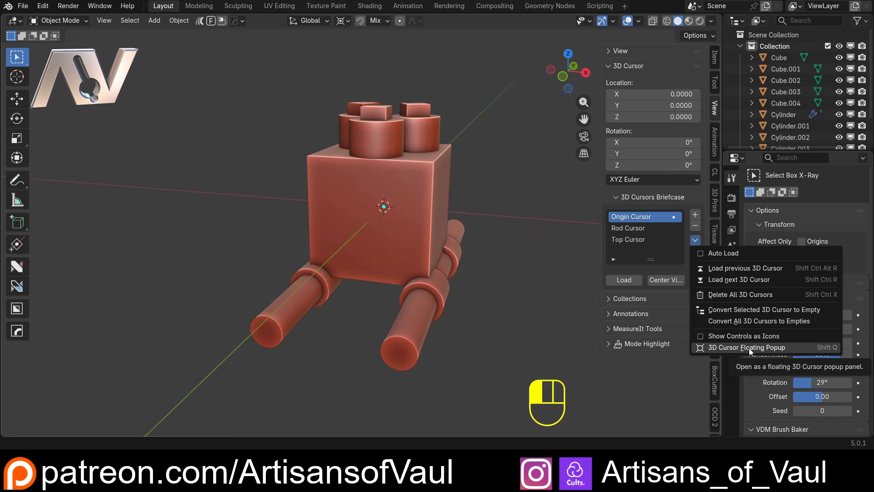
left_click(700, 253)
left_click(622, 228)
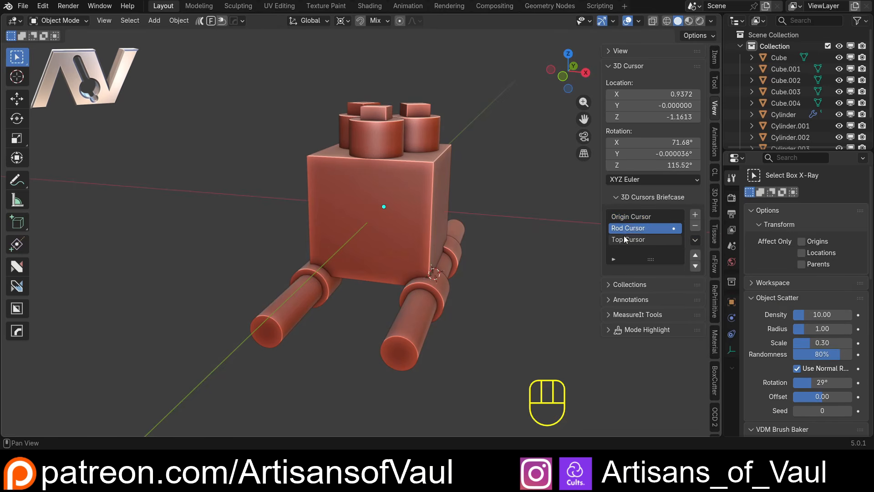
- Switch repeatedly between the saved Top, Origin and Rod cursors with Auto Load, finishing on Rod Cursor
left_click(626, 241)
left_click(633, 216)
left_click(635, 228)
left_click(634, 241)
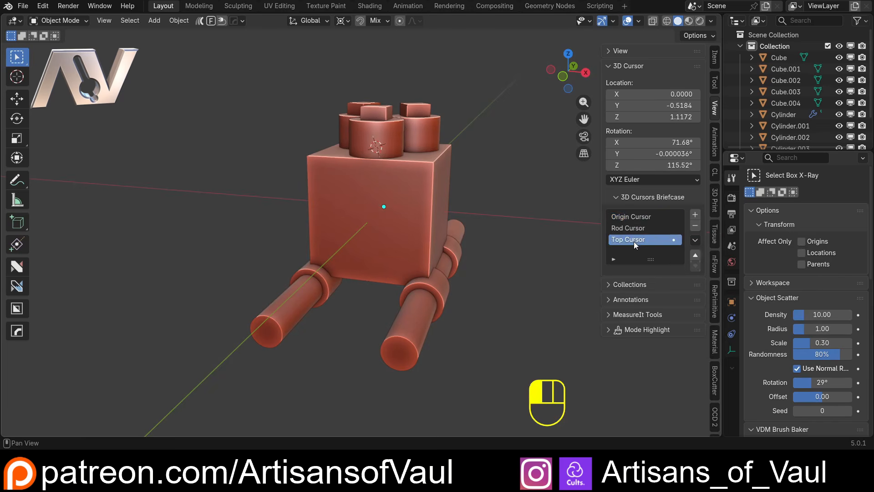
left_click(639, 218)
left_click(636, 228)
middle_click_drag(538, 224, 472, 231)
scroll(427, 221, "down", 4)
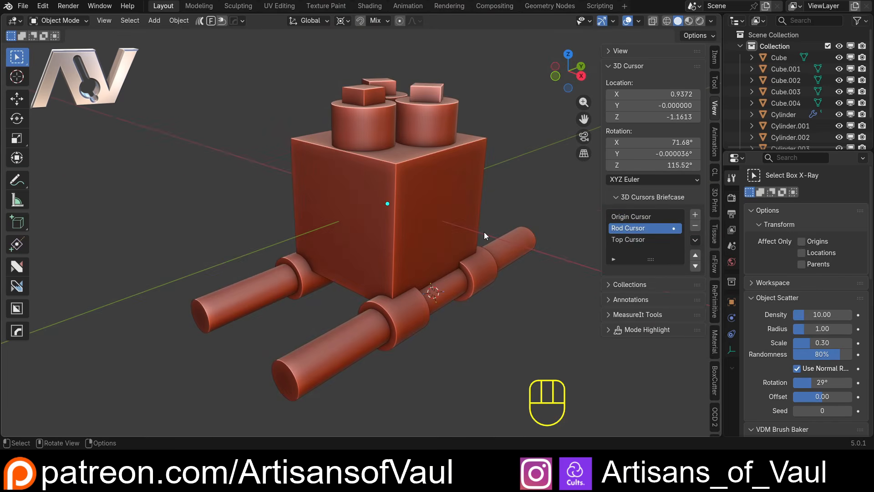